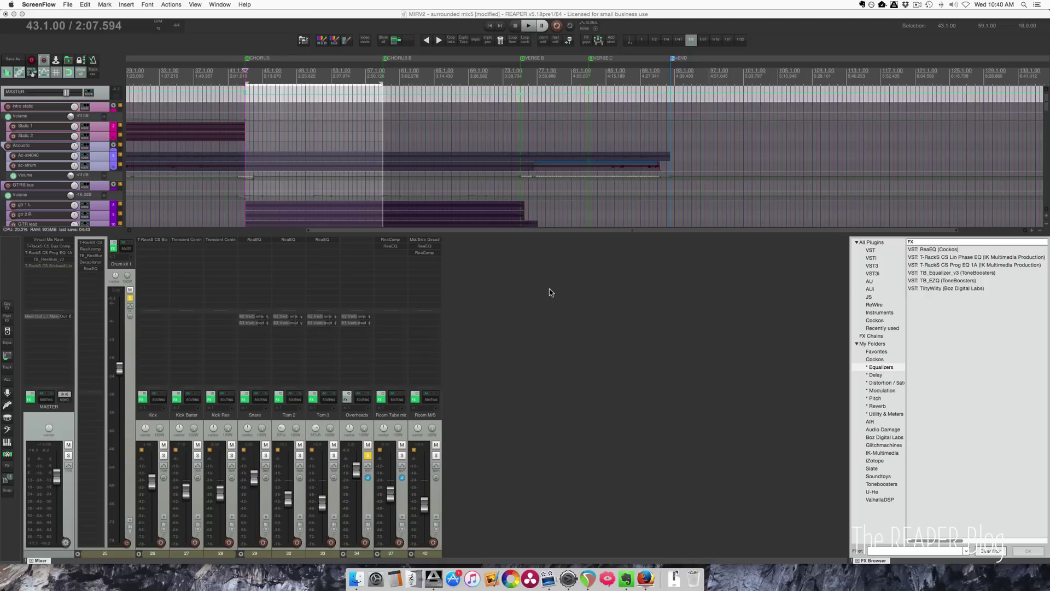
# - List the JS plugins in the FX browser and filter them by "ms"
pyautogui.click(874, 304)
pyautogui.click(869, 297)
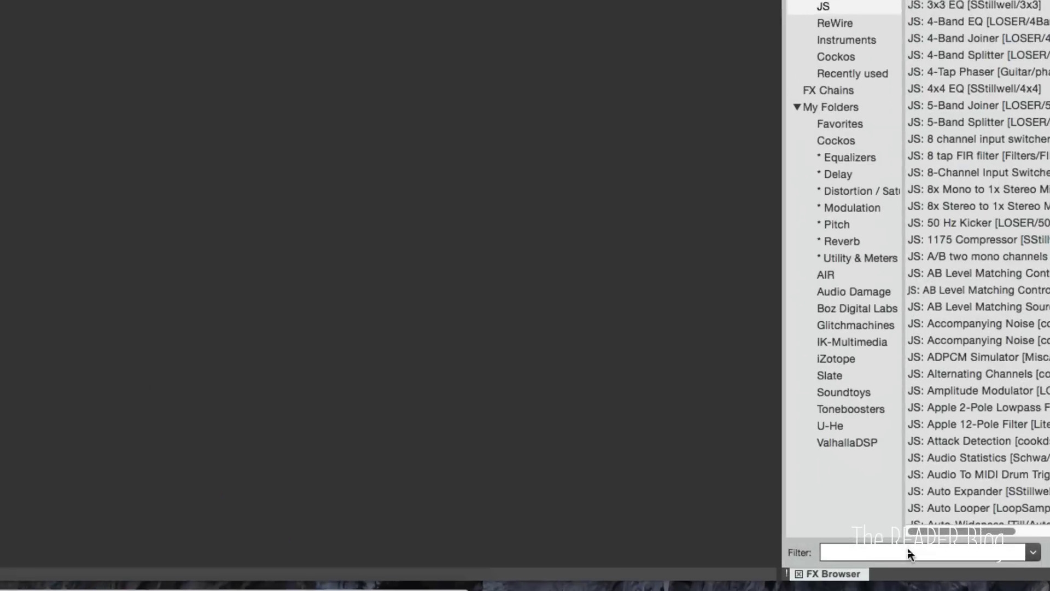
pyautogui.click(908, 550)
pyautogui.write('ms')
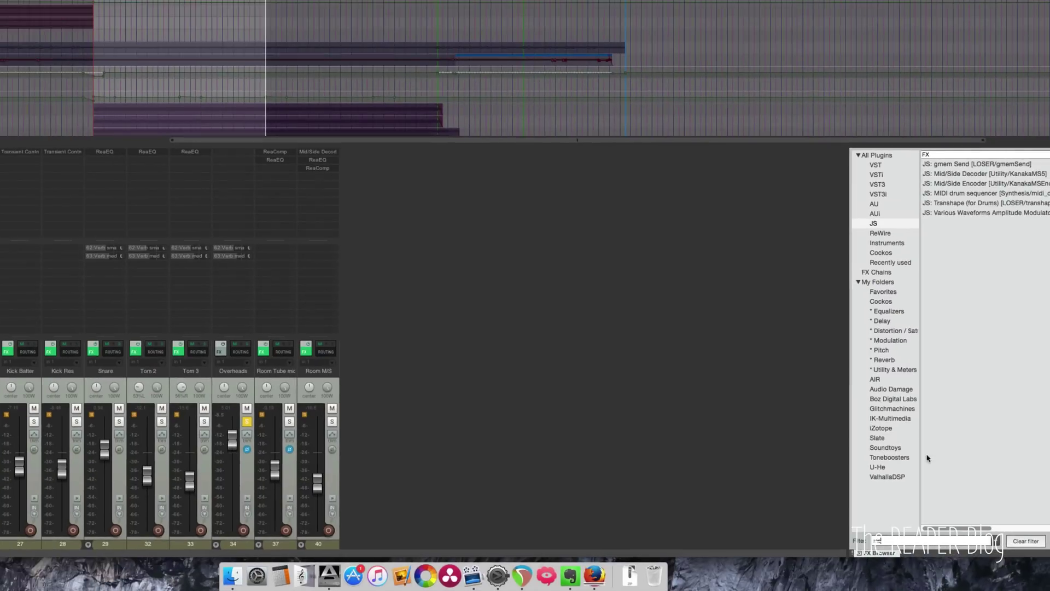
# - Insert the JS Mid/Side Encoder and, after it, the Mid/Side Decoder on the Overheads track
pyautogui.click(967, 174)
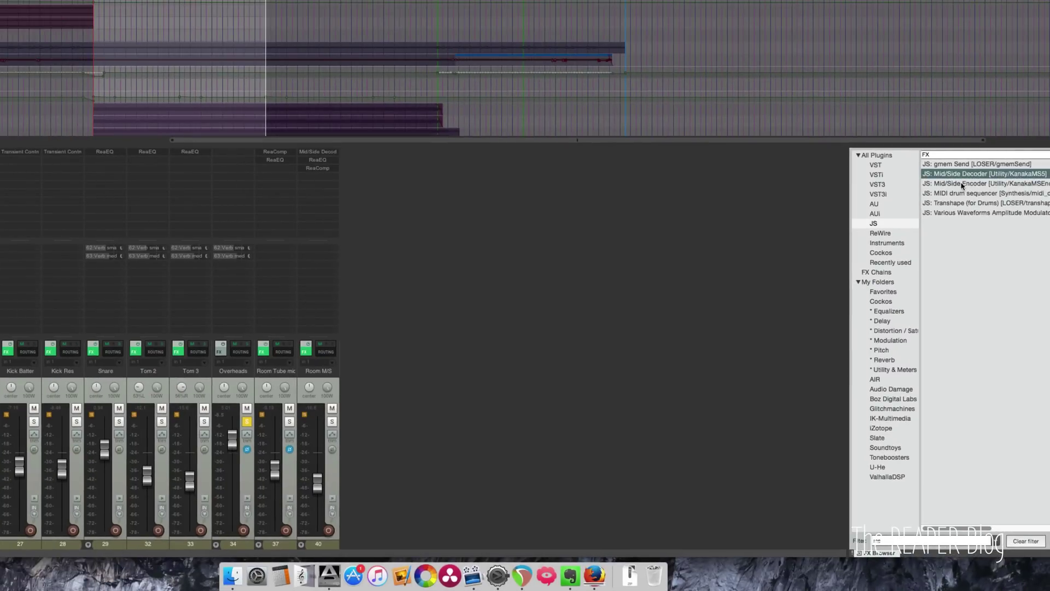
pyautogui.click(959, 184)
pyautogui.moveTo(950, 186); pyautogui.dragTo(833, 172)
pyautogui.moveTo(234, 154); pyautogui.dragTo(233, 155)
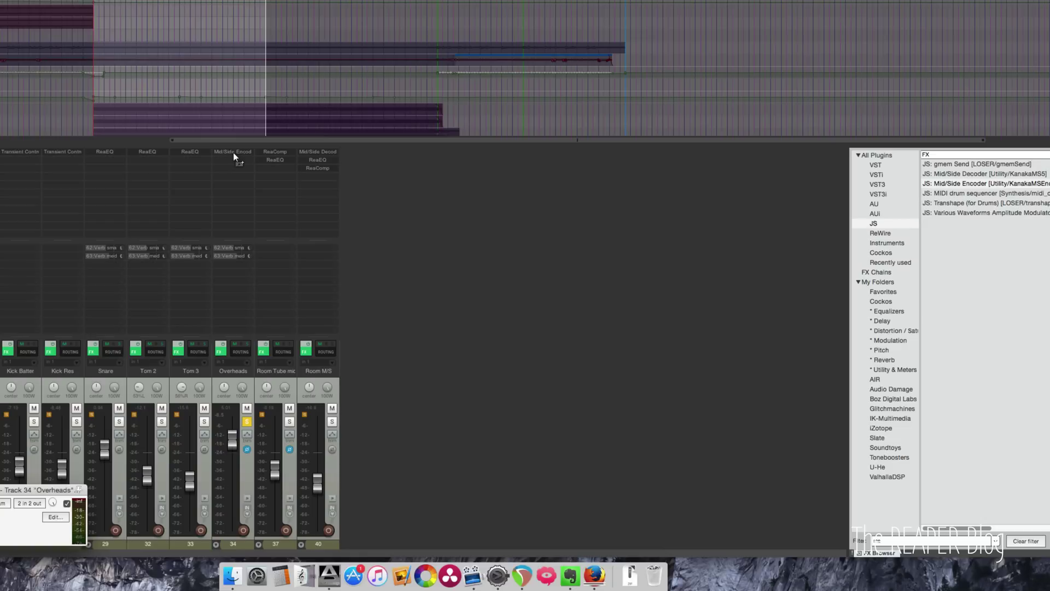
pyautogui.moveTo(969, 177); pyautogui.dragTo(229, 172)
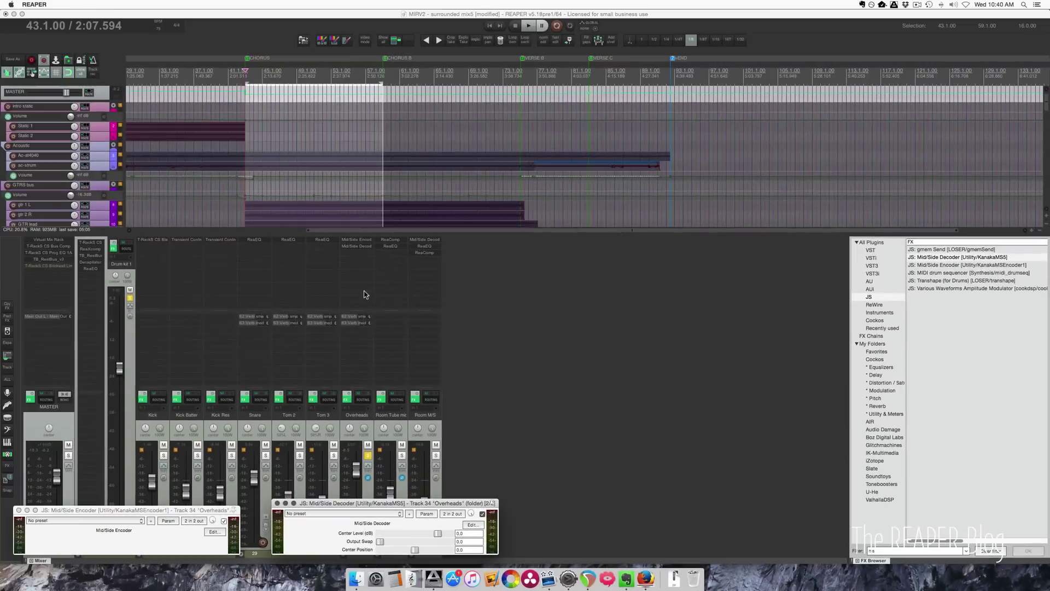
# - Bypass the Overheads' Mid/Side Encoder and Decoder and listen to the chorus without them
pyautogui.keyDown('shift'); pyautogui.click(362, 239); pyautogui.keyUp('shift')
pyautogui.keyDown('shift'); pyautogui.click(362, 246); pyautogui.keyUp('shift')
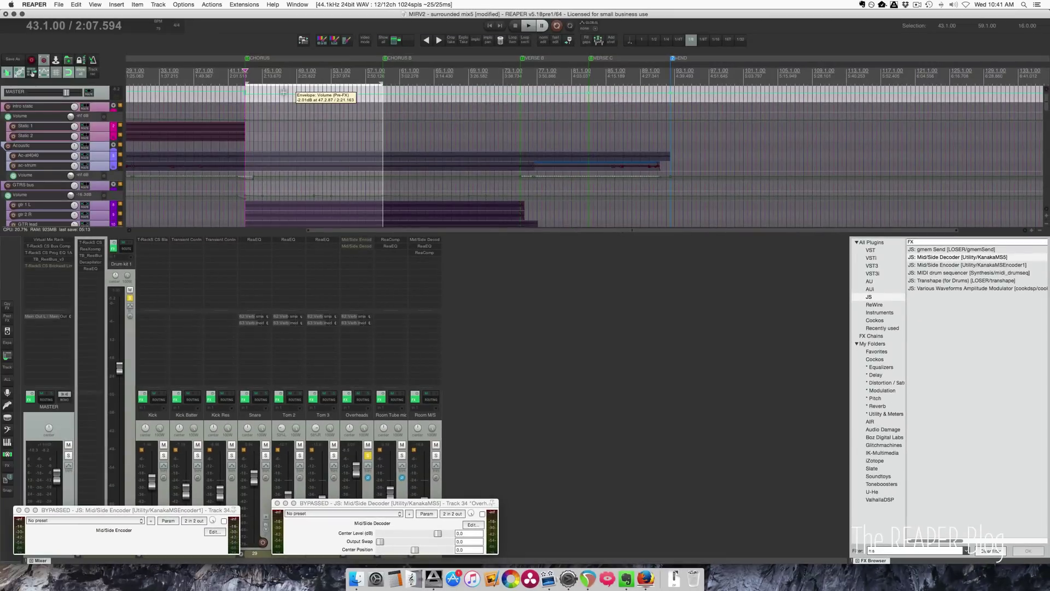
pyautogui.press('space')
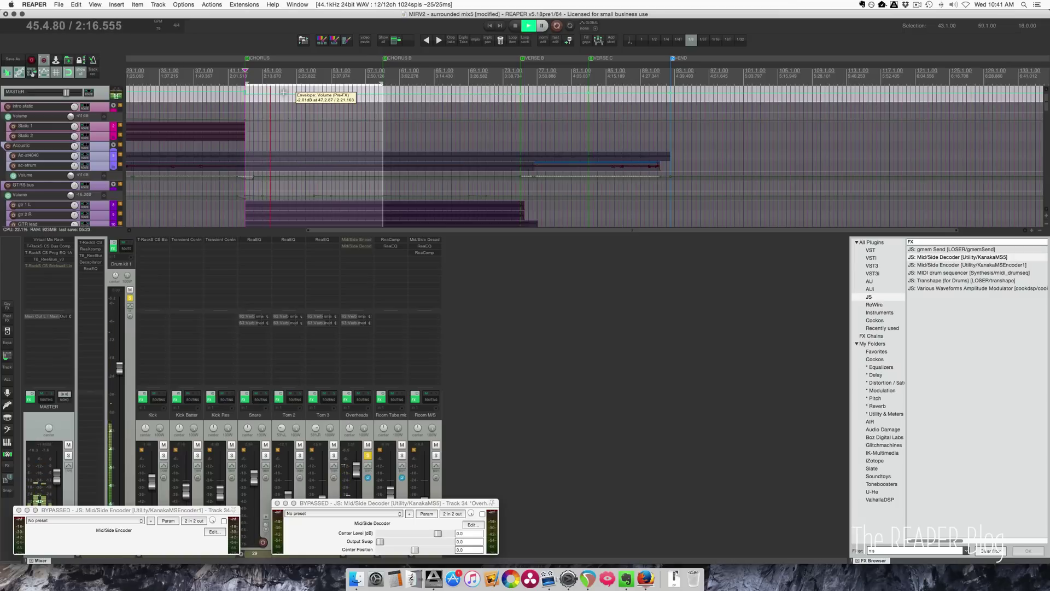
pyautogui.press('space')
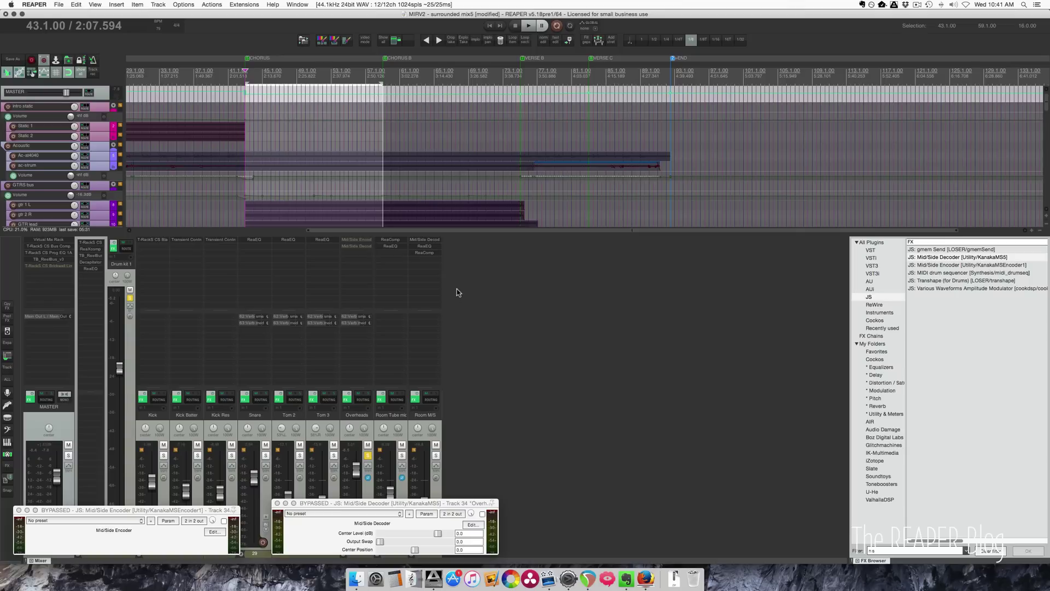
# - Re-enable the Overheads' Mid/Side Encoder and Decoder and compare playback with the track's FX chain bypassed and active
pyautogui.keyDown('shift'); pyautogui.click(358, 241); pyautogui.keyUp('shift')
pyautogui.keyDown('shift'); pyautogui.click(359, 246); pyautogui.keyUp('shift')
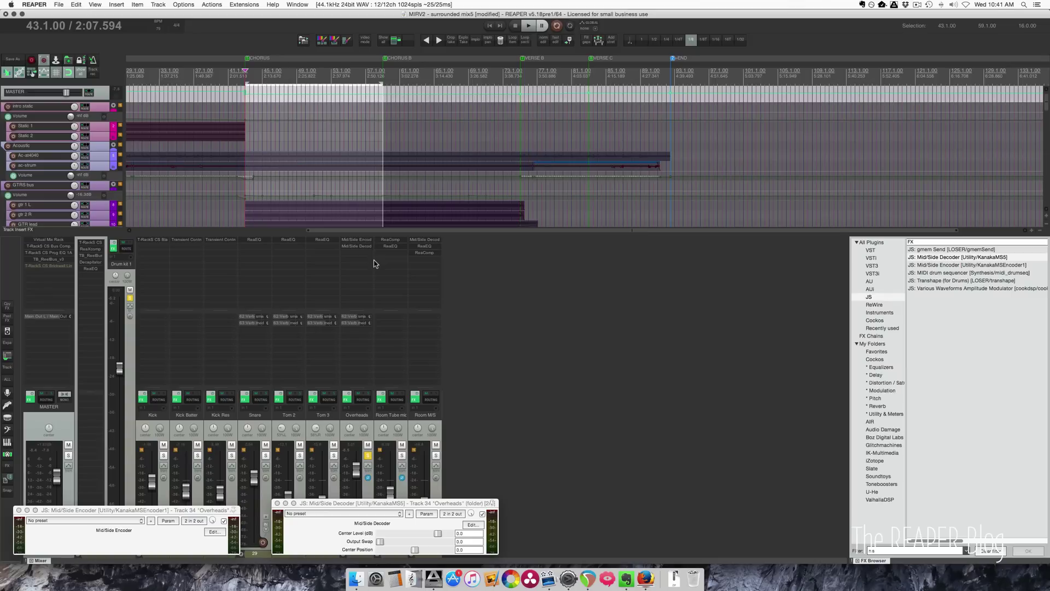
pyautogui.press('space')
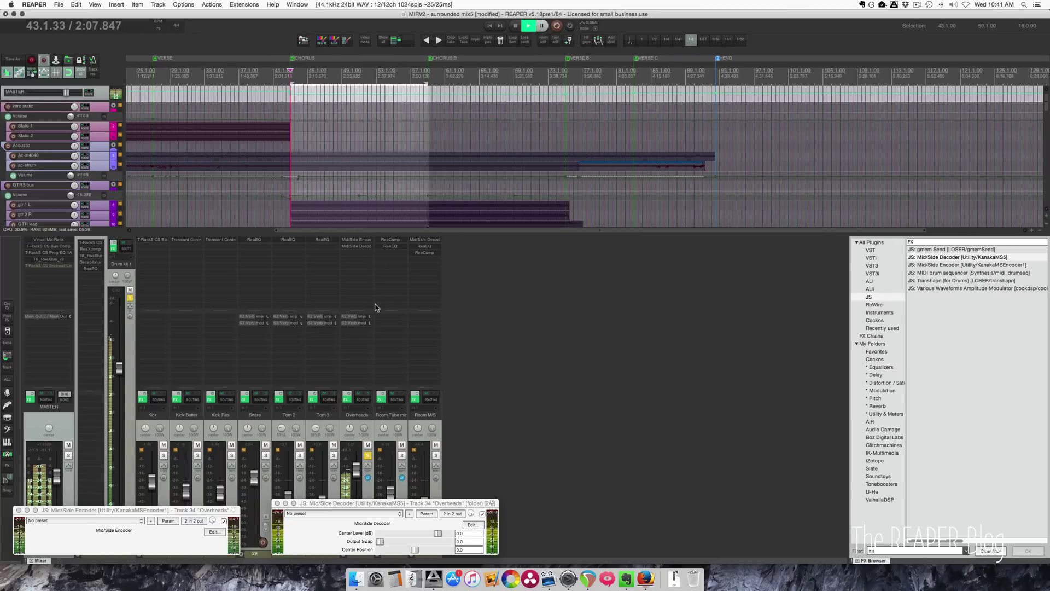
pyautogui.click(351, 395)
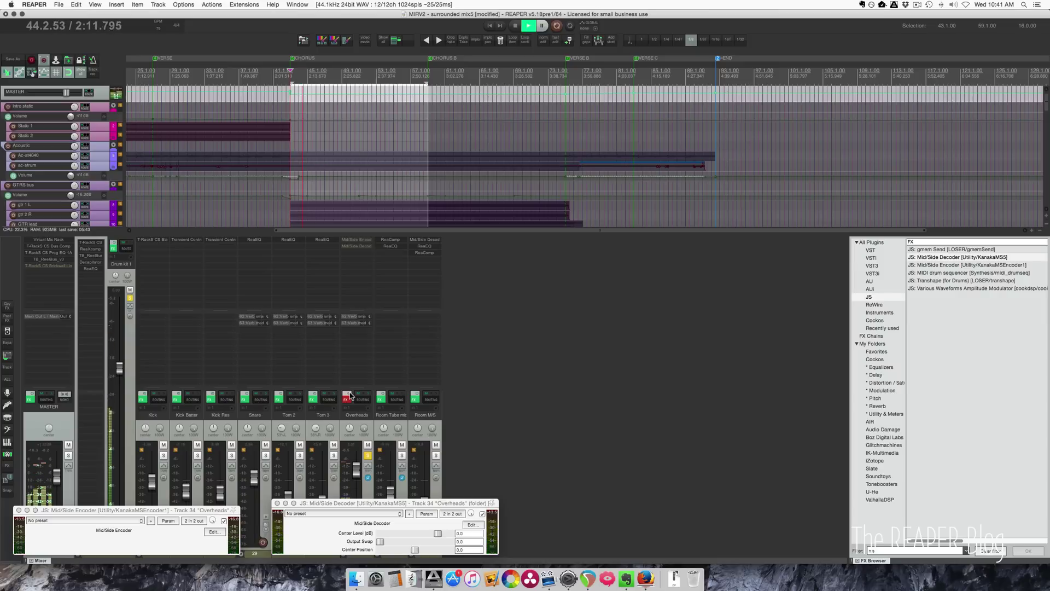
pyautogui.click(348, 395)
pyautogui.press('space')
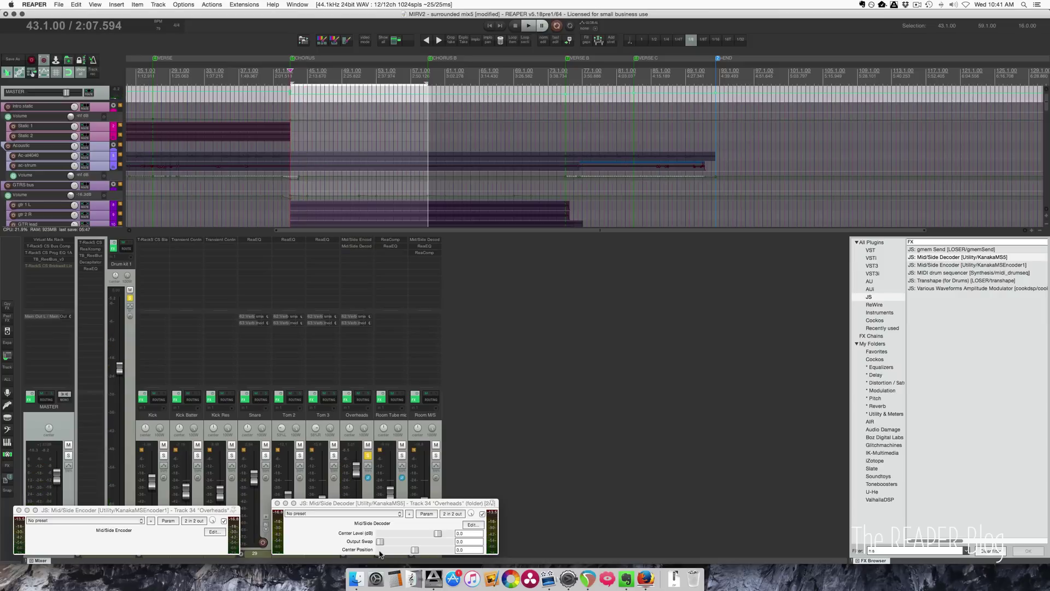
# - Insert ReaComp between the Mid/Side Encoder and Decoder on the Overheads track
pyautogui.moveTo(180, 510); pyautogui.dragTo(523, 304)
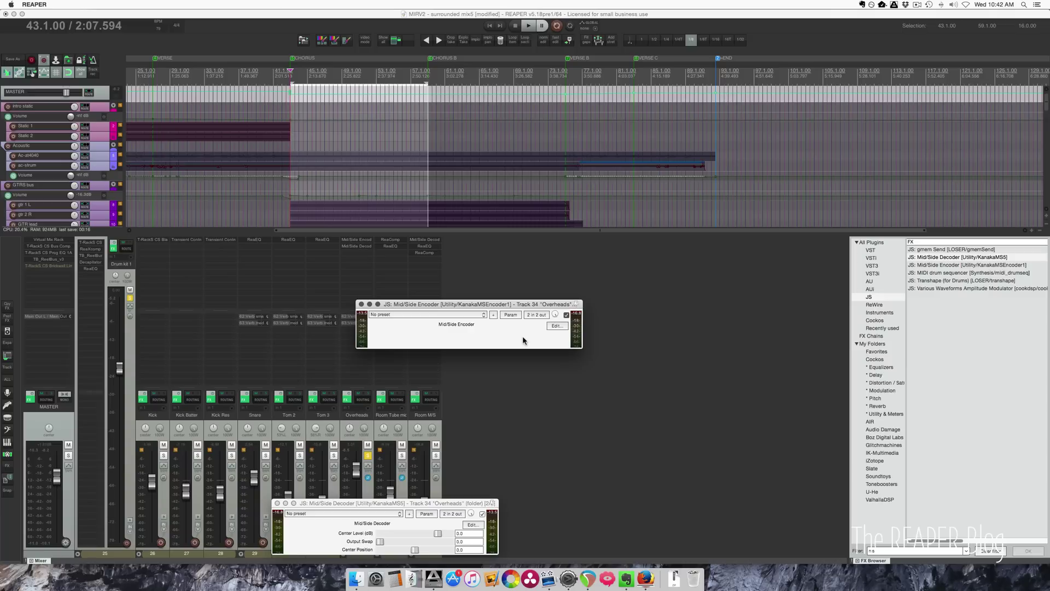
pyautogui.click(532, 372)
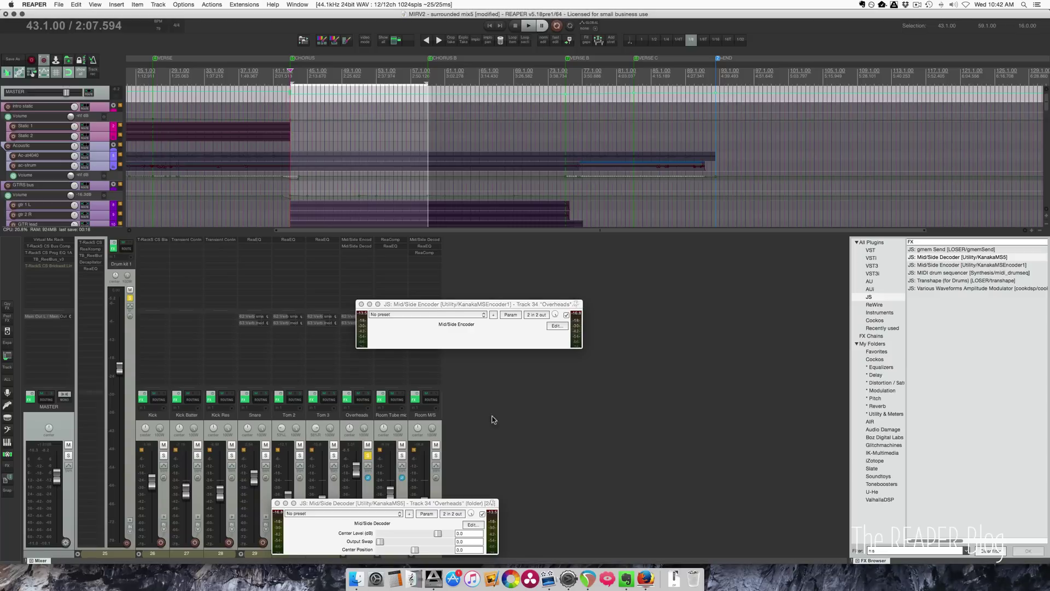
pyautogui.click(878, 322)
pyautogui.click(935, 251)
pyautogui.moveTo(936, 250); pyautogui.dragTo(360, 243)
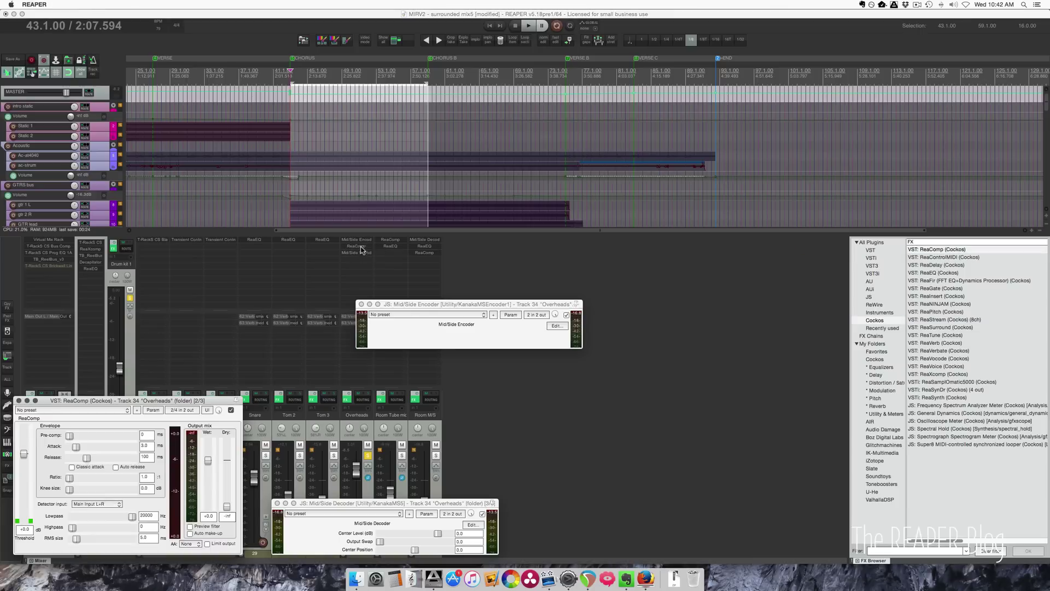
pyautogui.moveTo(190, 400); pyautogui.dragTo(272, 286)
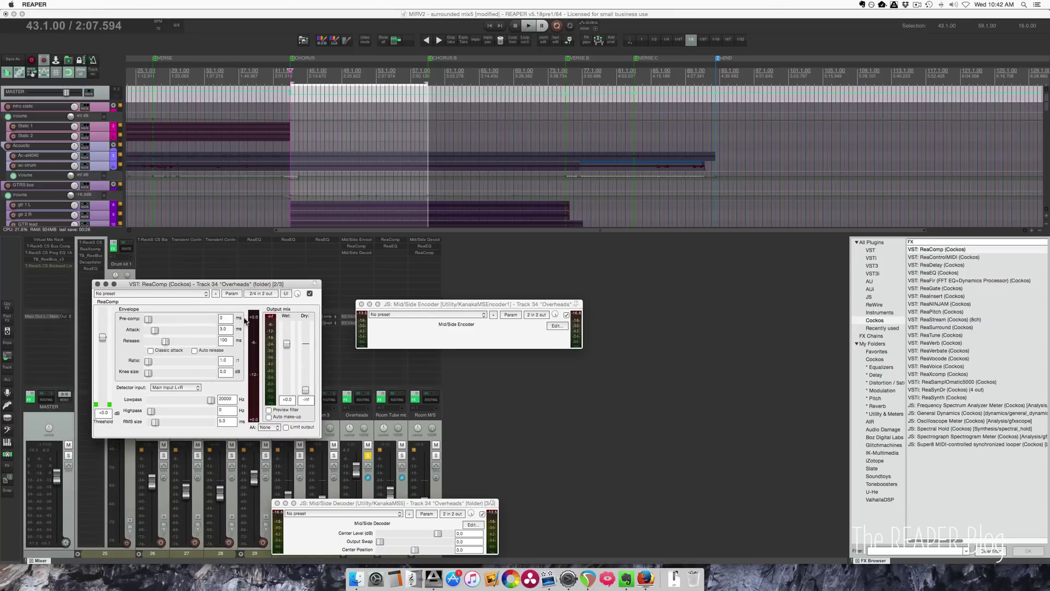
# - Disconnect channel 2 from ReaComp's main input R and compressed output R, leaving only channel 1 routed through it
pyautogui.click(259, 294)
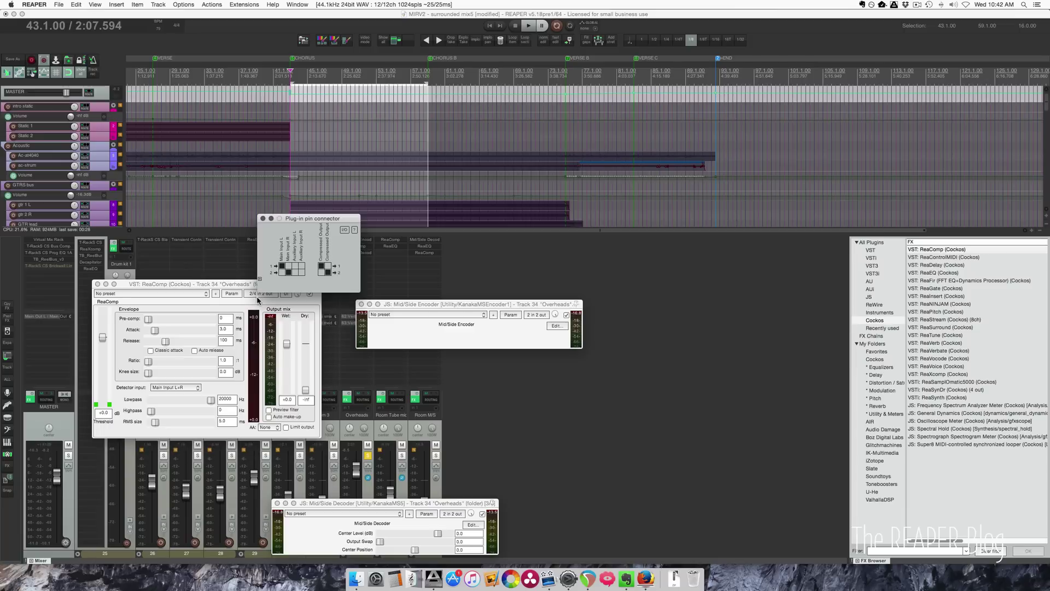
pyautogui.click(289, 275)
pyautogui.click(327, 272)
pyautogui.click(263, 218)
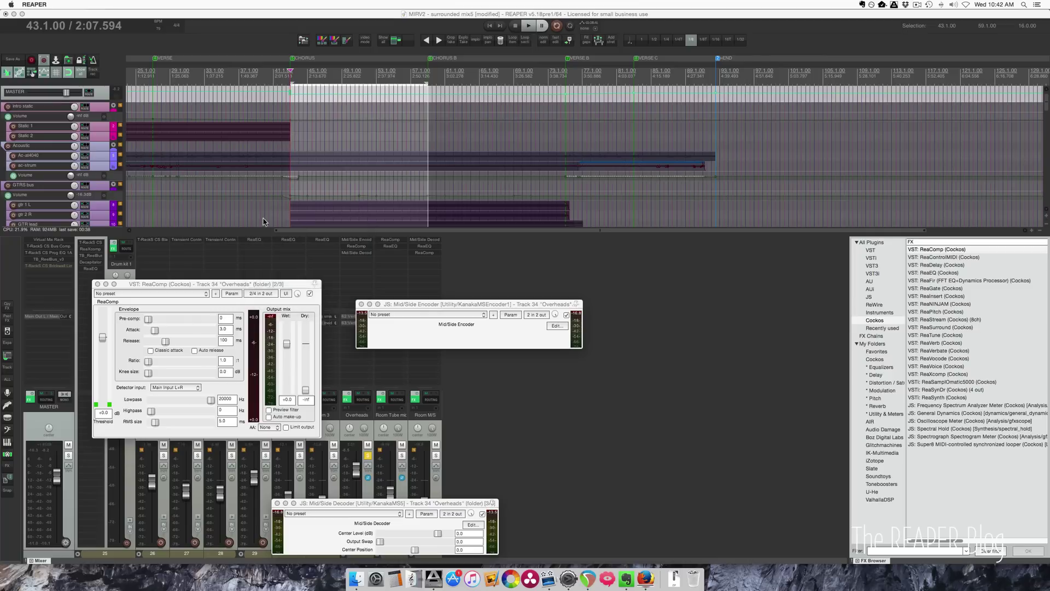
# - Rename the Overheads track's ReaComp instance to "Mid comp"
pyautogui.rightClick(358, 249)
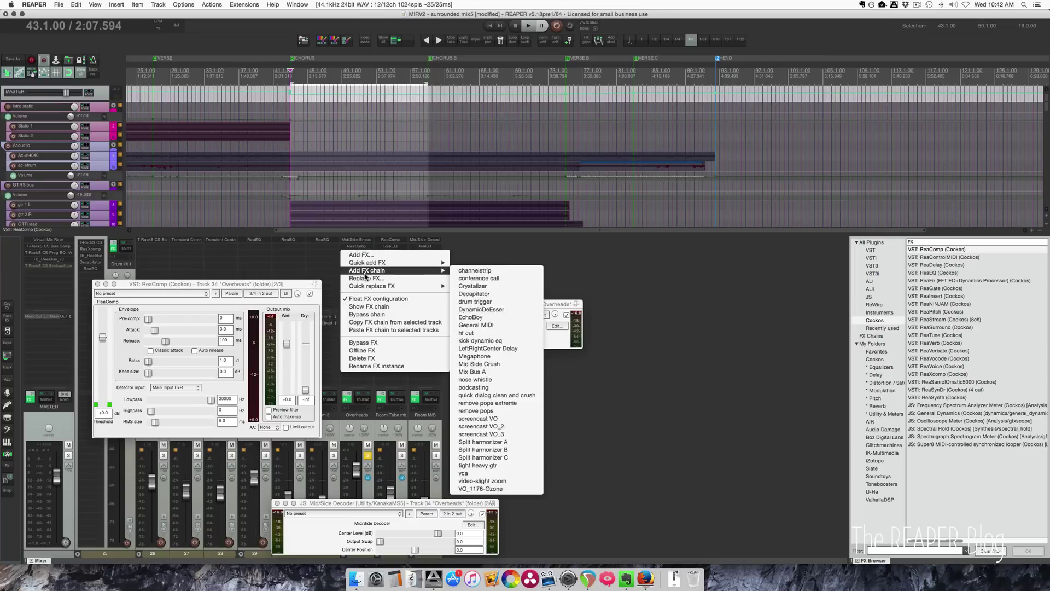
pyautogui.click(376, 367)
pyautogui.write('Mid comp')
pyautogui.press('Return')
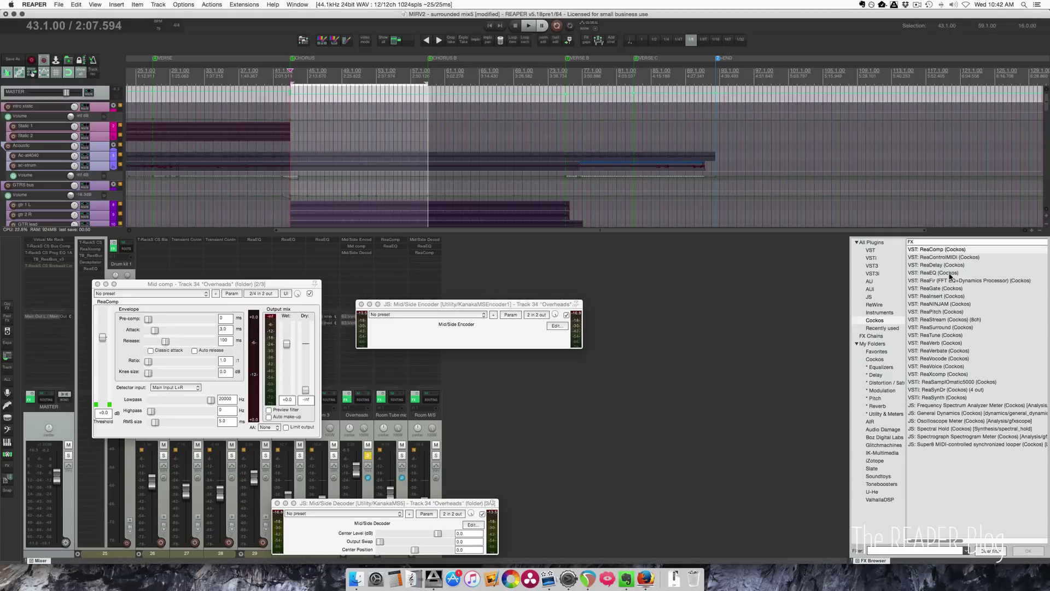
# - Insert a second ReaComp after Mid comp and disconnect its channel 1 input and output pins, keeping channel 2 only
pyautogui.moveTo(939, 251); pyautogui.dragTo(362, 251)
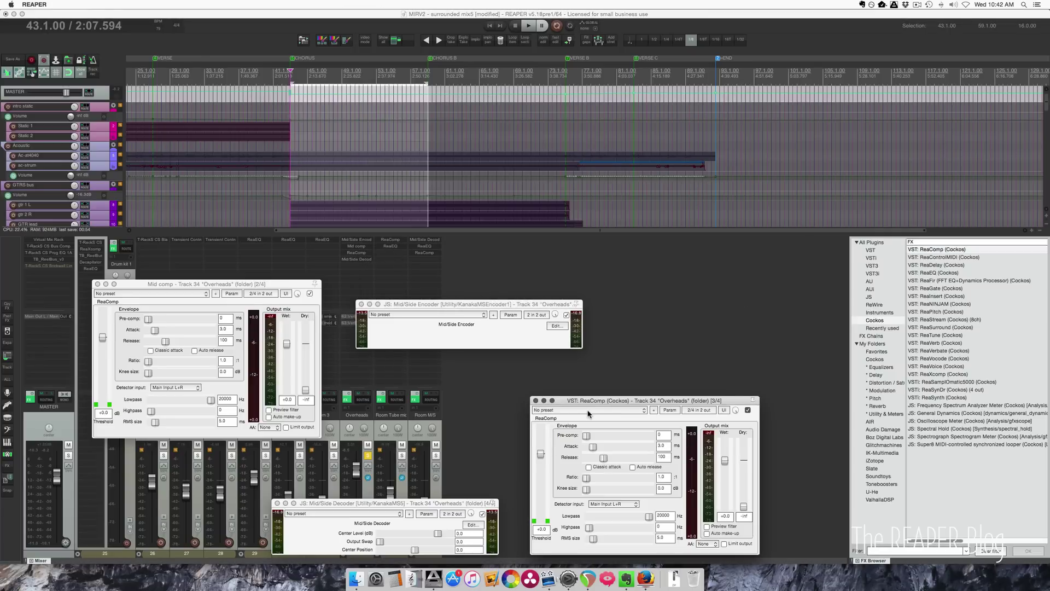
pyautogui.click(701, 411)
pyautogui.click(727, 383)
pyautogui.click(766, 383)
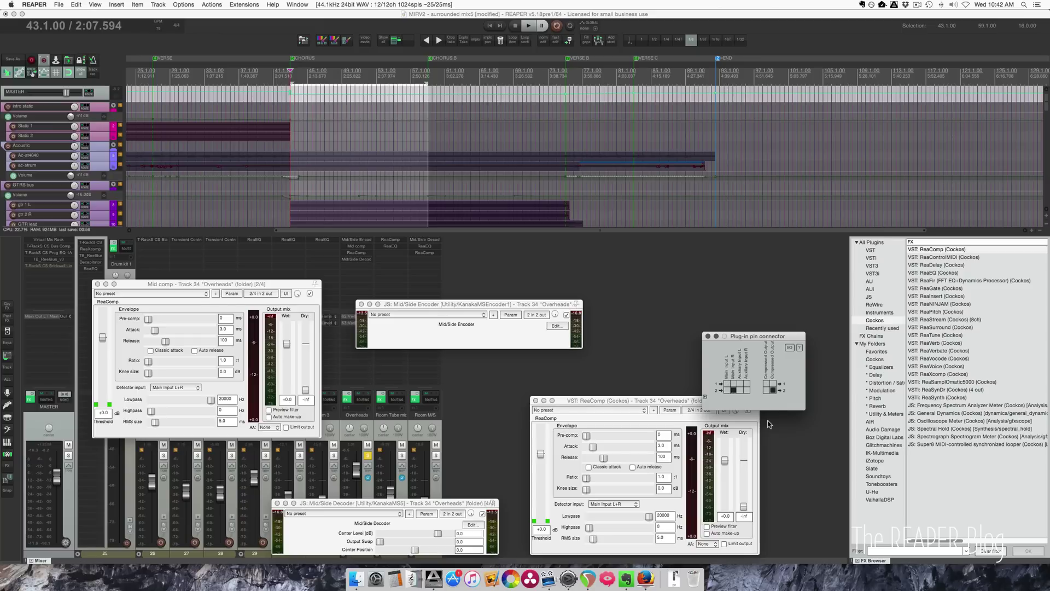
pyautogui.click(708, 336)
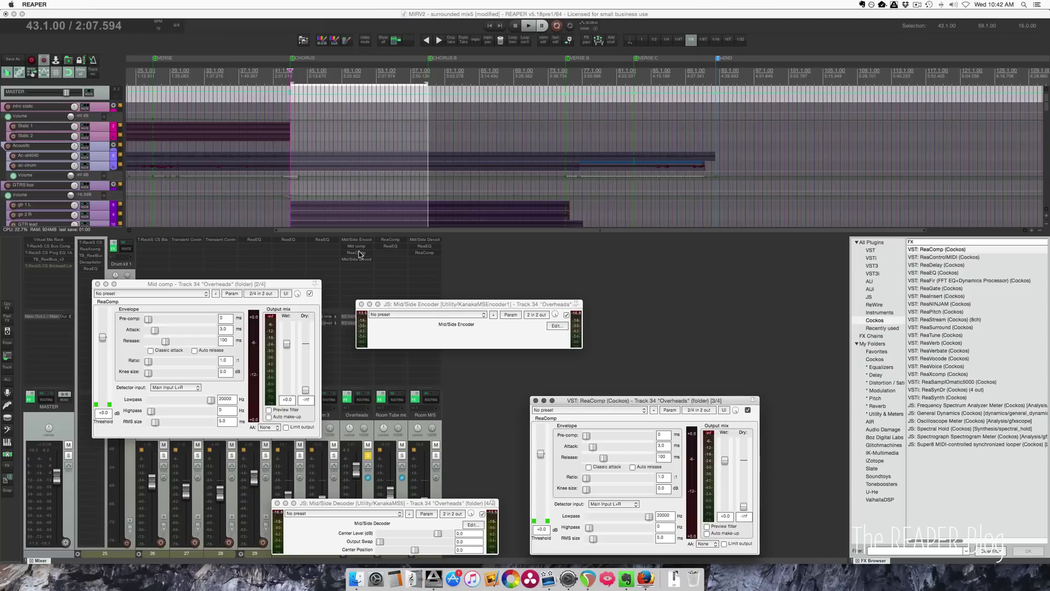
# - Rename the second ReaComp instance on the Overheads track to "Side Comp"
pyautogui.rightClick(359, 255)
pyautogui.click(374, 376)
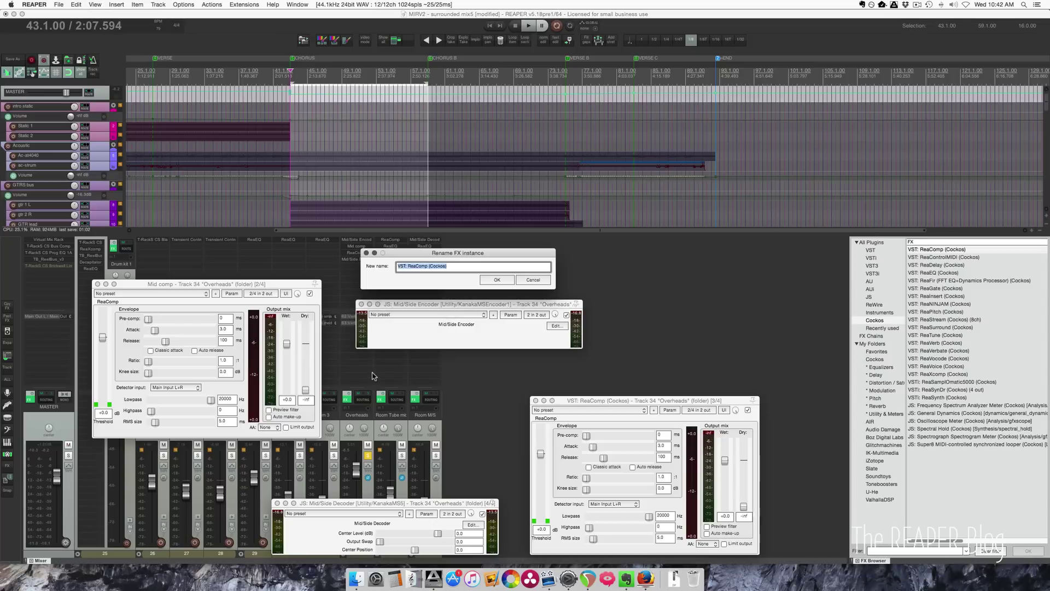
pyautogui.write('Side Comp')
pyautogui.press('Return')
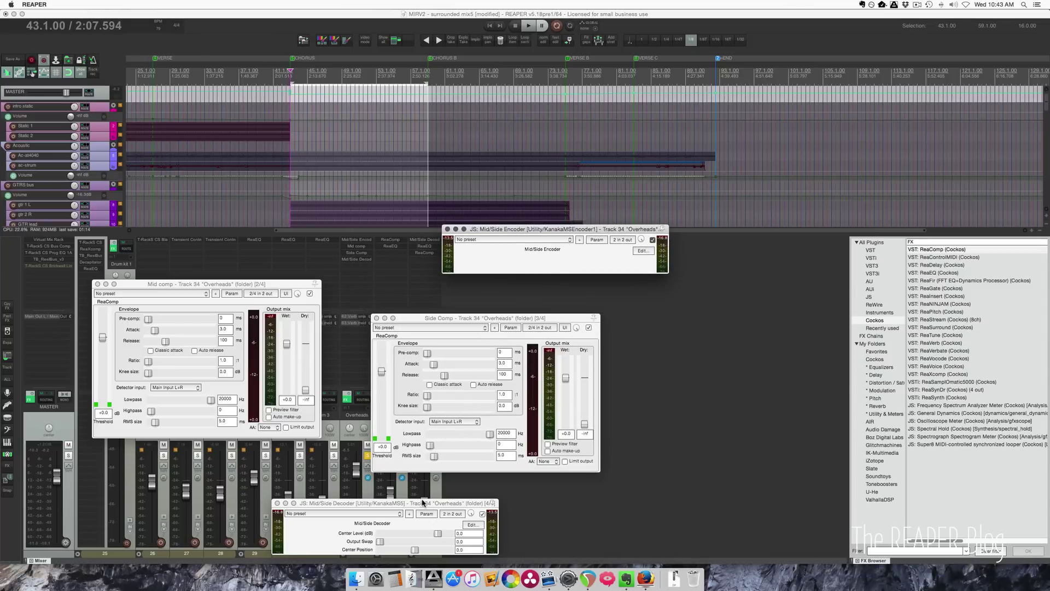
# - Place the compressor windows side by side above the decoder and play the chorus to examine each compressor's input meters
pyautogui.moveTo(424, 318); pyautogui.dragTo(380, 283)
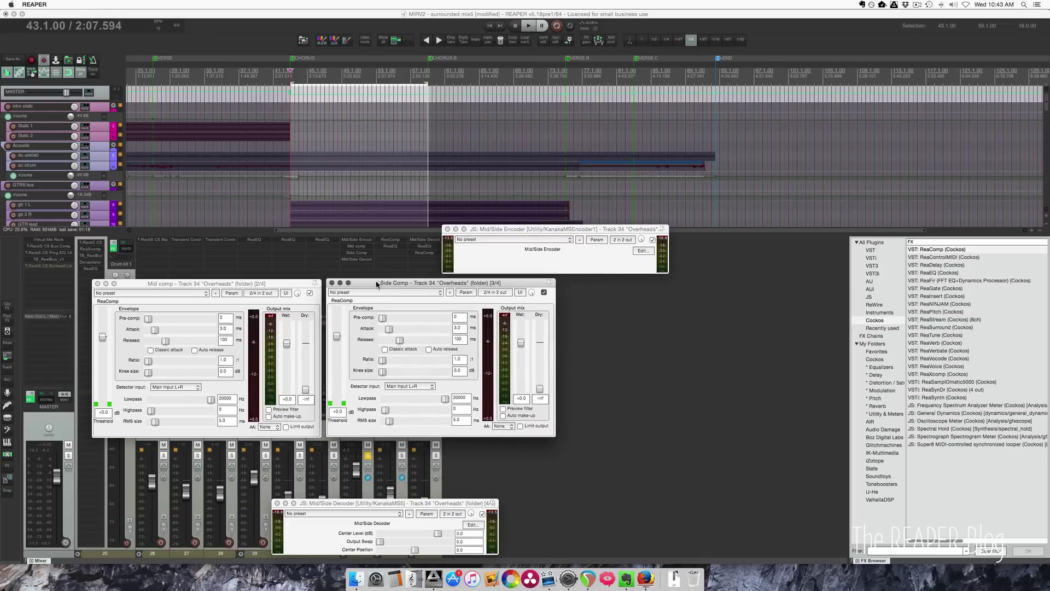
pyautogui.moveTo(406, 507); pyautogui.dragTo(401, 455)
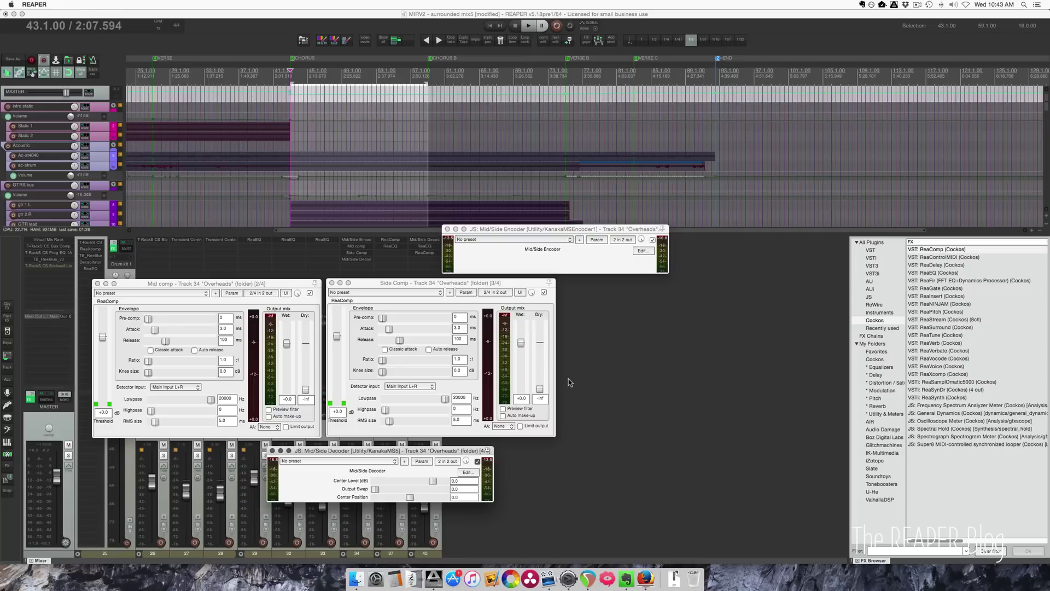
pyautogui.click(593, 405)
pyautogui.press('space')
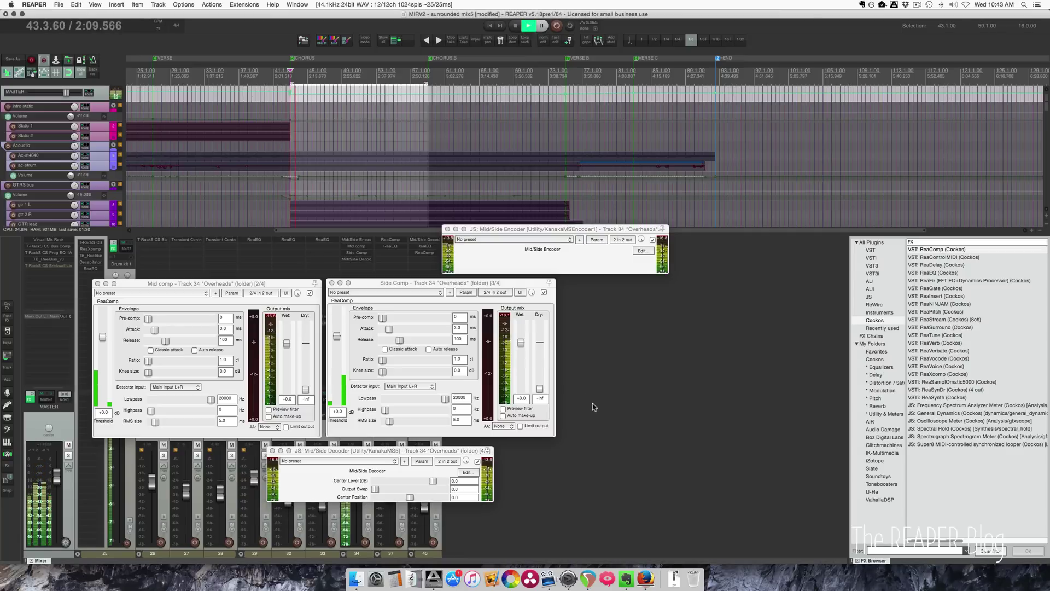
pyautogui.press('space')
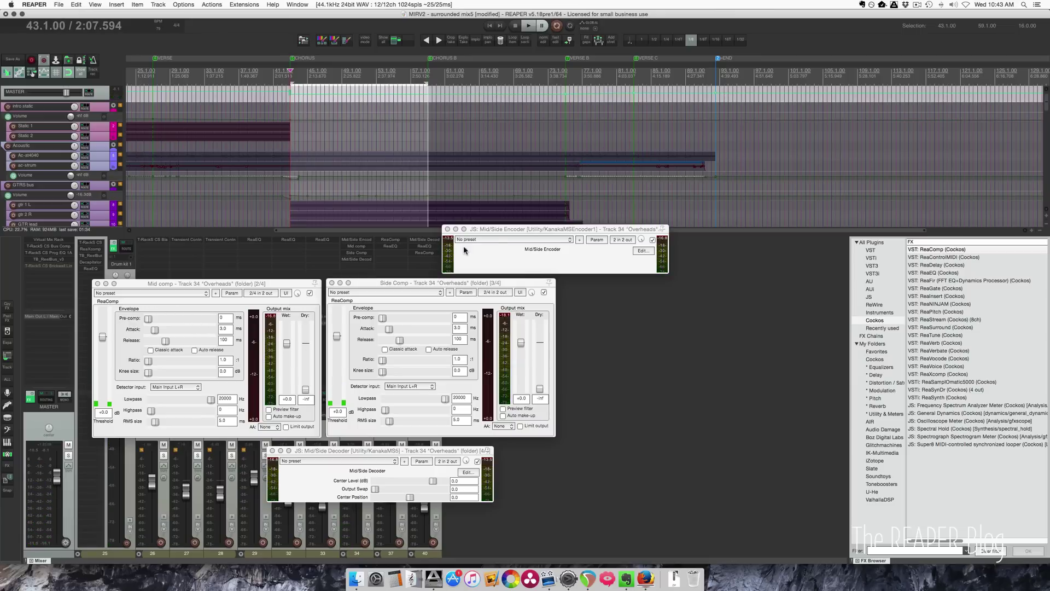
# - Move the encoder, decoder, Side Comp and Mid comp windows off the track mixer strips
pyautogui.moveTo(490, 229); pyautogui.dragTo(690, 194)
pyautogui.moveTo(423, 451); pyautogui.dragTo(794, 249)
pyautogui.moveTo(456, 287); pyautogui.dragTo(710, 309)
pyautogui.moveTo(206, 282); pyautogui.dragTo(508, 259)
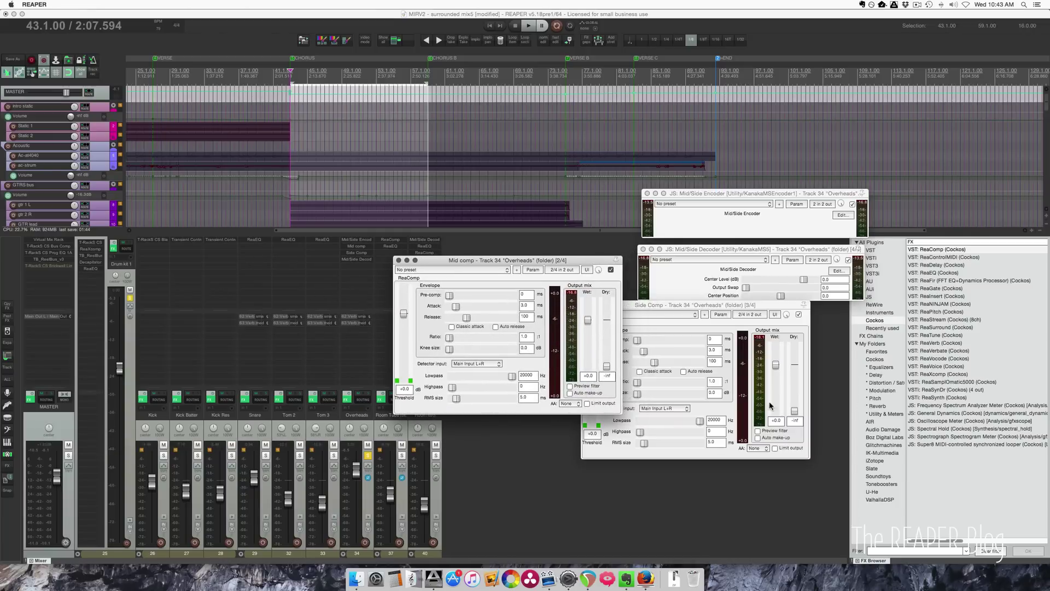
# - Lower Side Comp's wet output to -inf and separate the two compressor windows so Mid comp is unobstructed
pyautogui.click(775, 367)
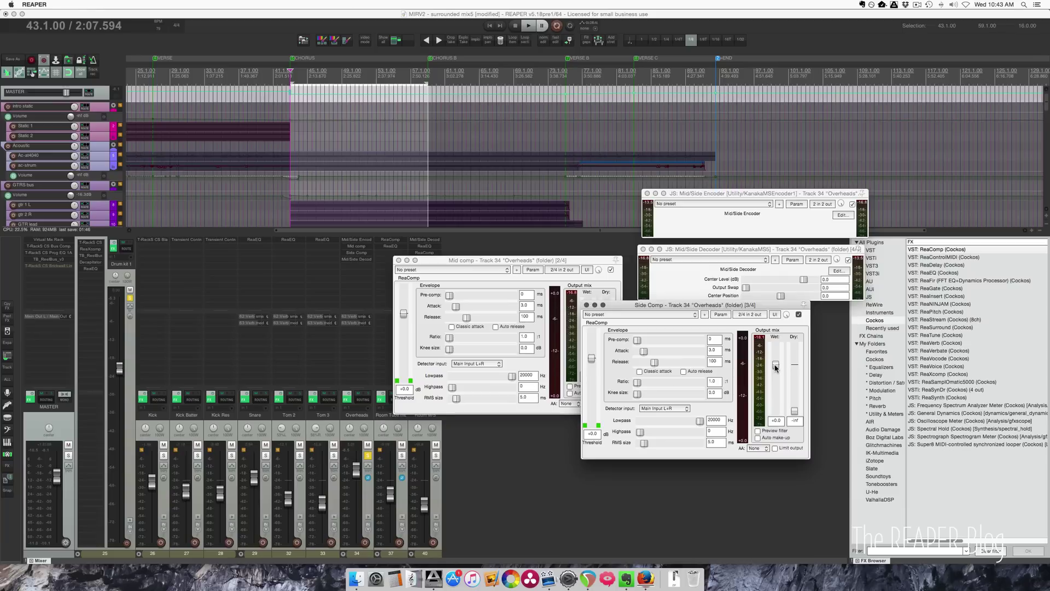
pyautogui.moveTo(776, 367); pyautogui.dragTo(774, 471)
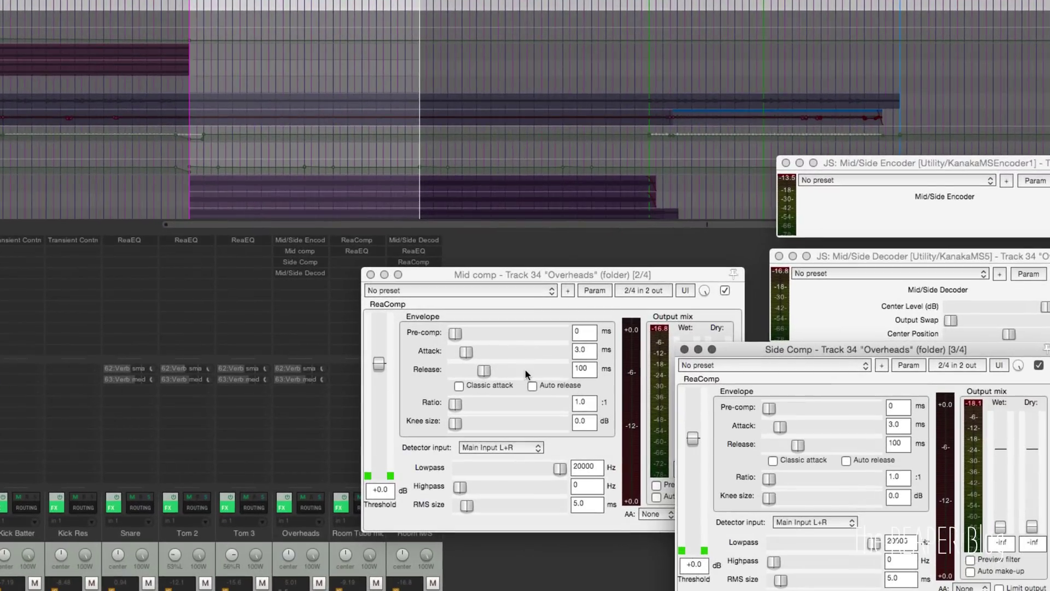
pyautogui.moveTo(752, 350); pyautogui.dragTo(834, 306)
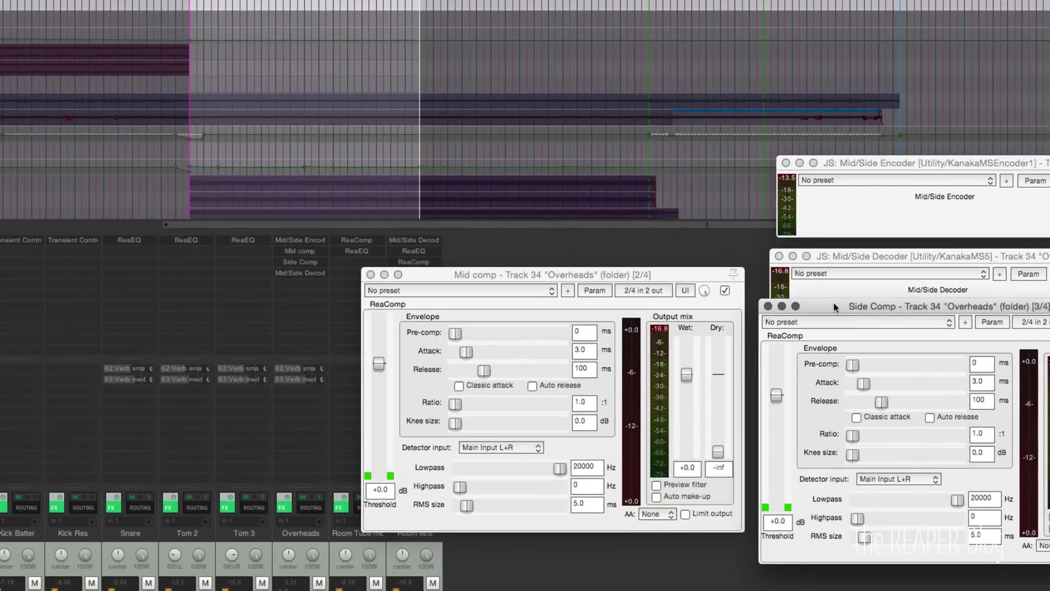
pyautogui.moveTo(591, 270); pyautogui.dragTo(593, 260)
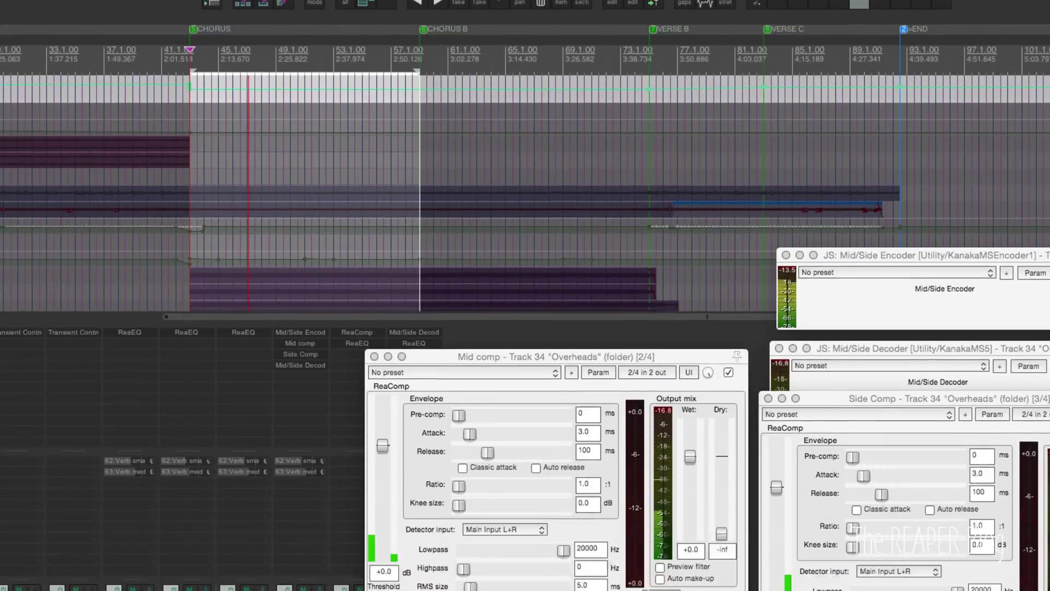
# - Set Mid comp's ratio to 4:1 and its threshold to about -34.2 dB while the chorus plays
pyautogui.doubleClick(591, 482)
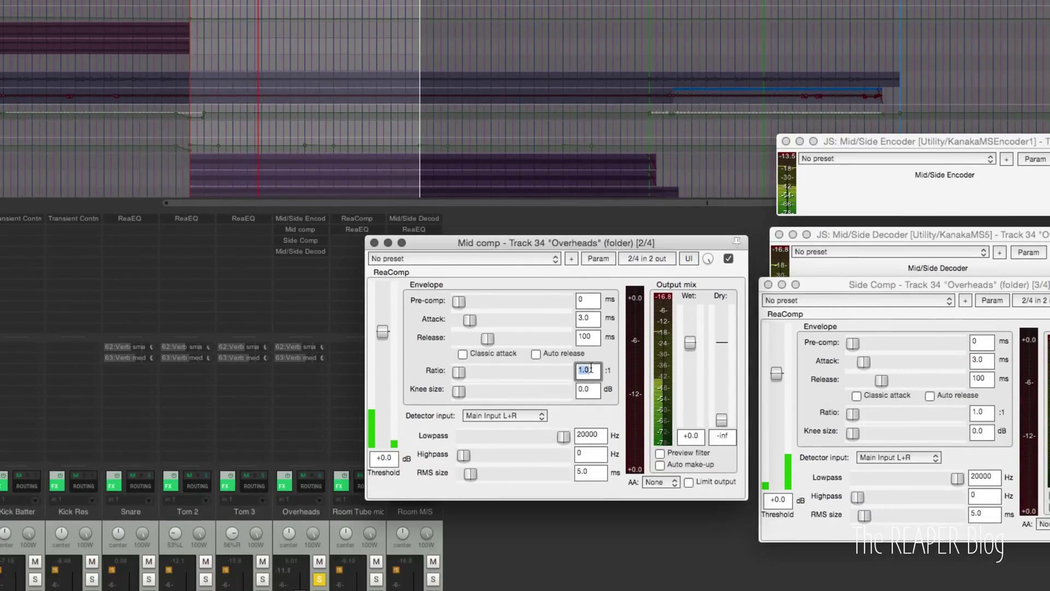
pyautogui.write('4')
pyautogui.press('Return')
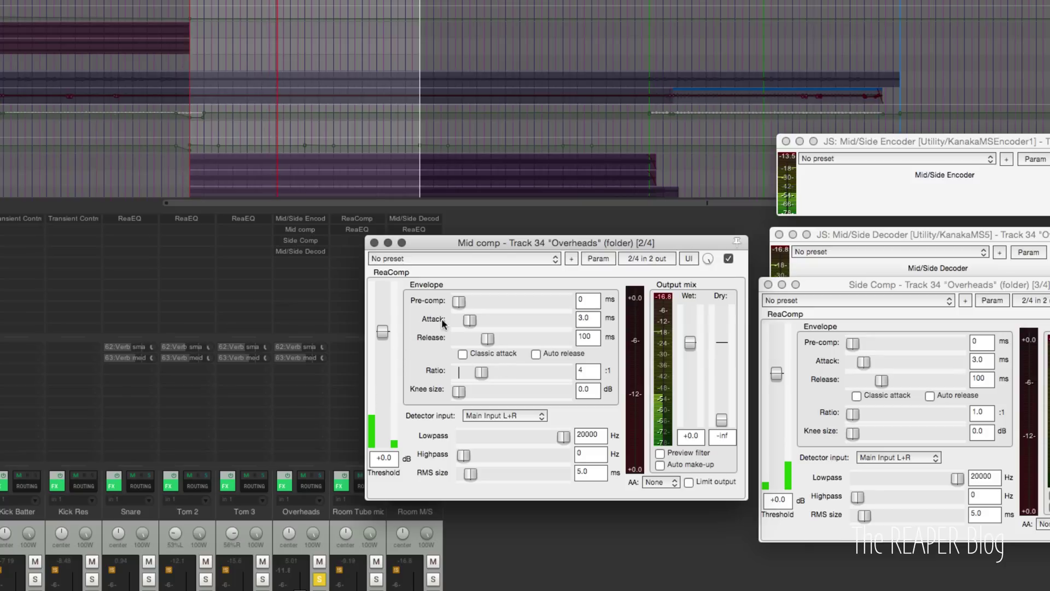
pyautogui.moveTo(383, 331); pyautogui.dragTo(381, 410)
pyautogui.moveTo(378, 408); pyautogui.dragTo(378, 406)
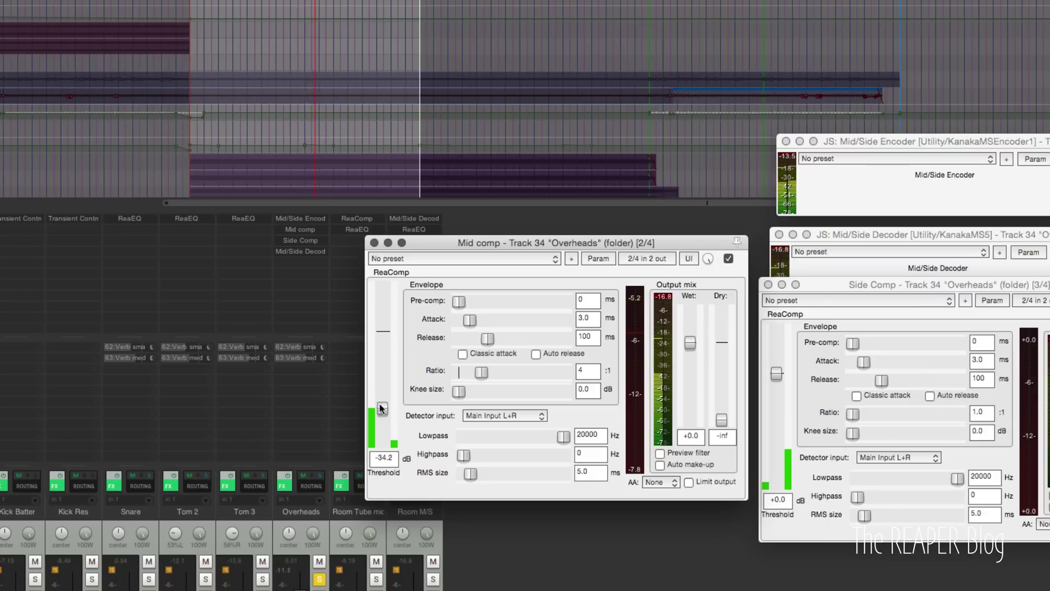
# - Set Mid comp's attack to 27.2 ms, release to 543 ms and wet output to +5.5 dB, and compare it against bypass
pyautogui.moveTo(472, 319); pyautogui.dragTo(489, 320)
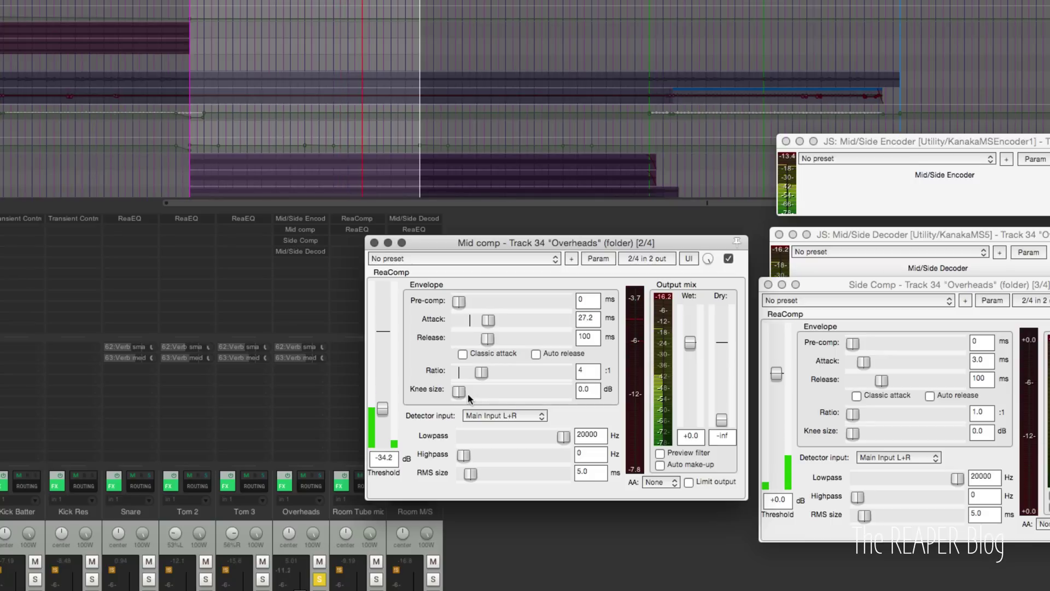
pyautogui.moveTo(488, 338)
pyautogui.mouseDown()
pyautogui.moveTo(473, 345)
pyautogui.moveTo(507, 342)
pyautogui.mouseUp()
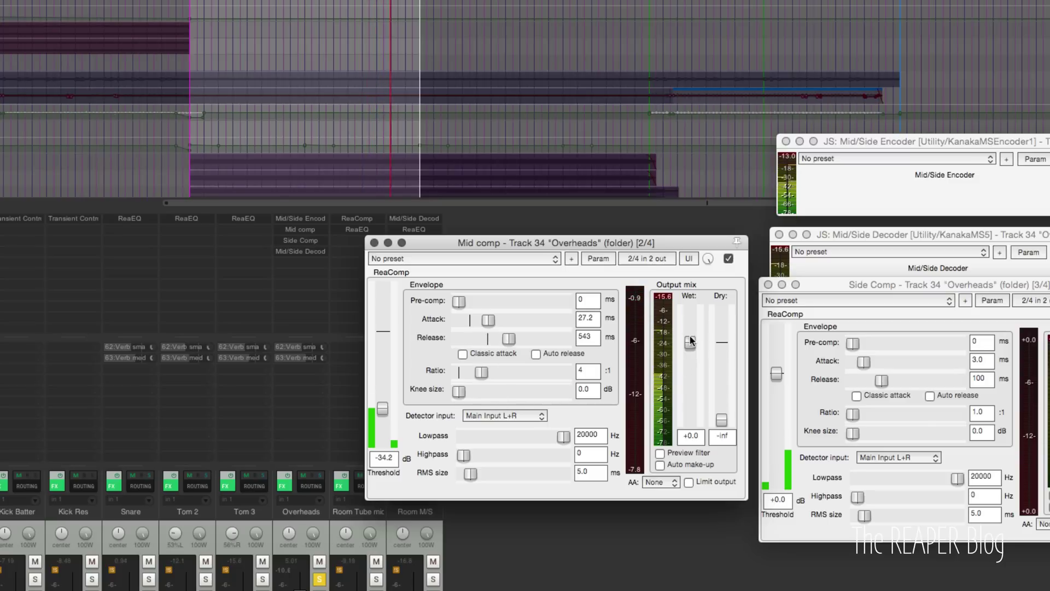
pyautogui.moveTo(690, 342); pyautogui.dragTo(690, 328)
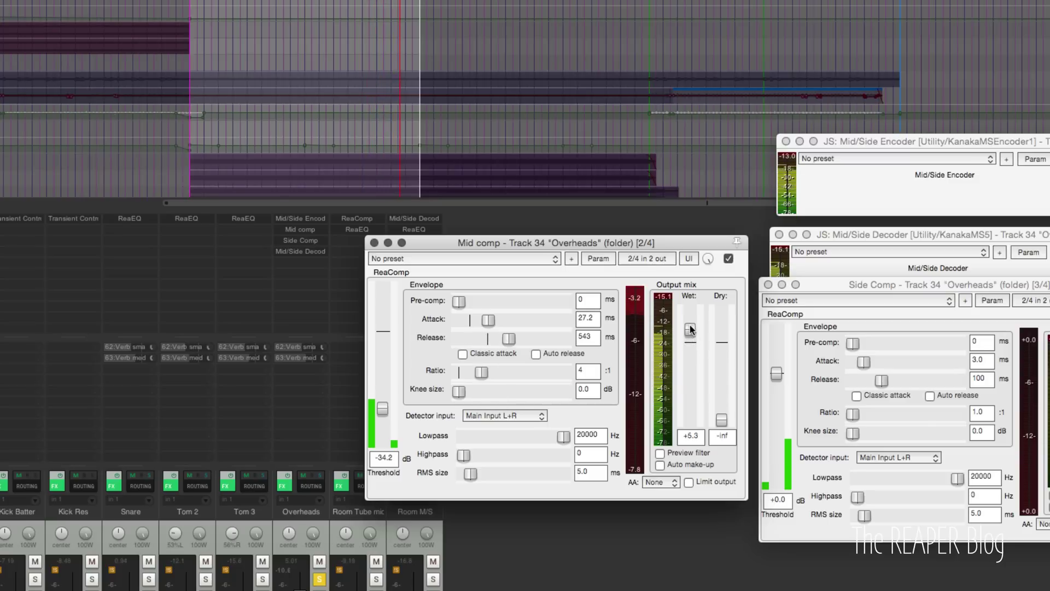
pyautogui.click(728, 259)
pyautogui.click(728, 258)
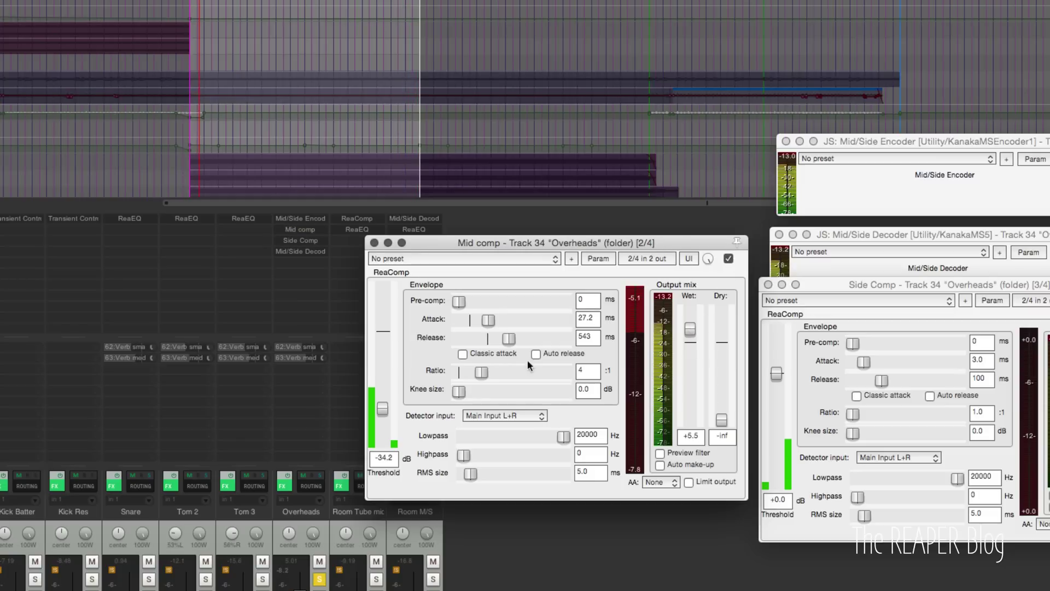
# - Mute the Overheads track's reverb sends and fine-tune Mid comp's threshold to -34.4 dB
pyautogui.click(383, 408)
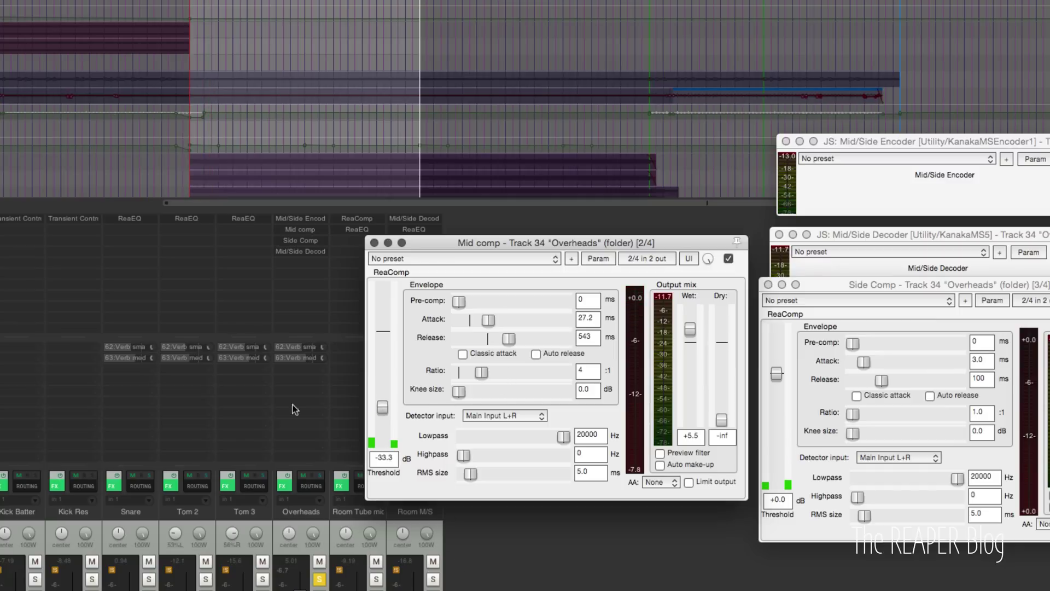
pyautogui.click(281, 347)
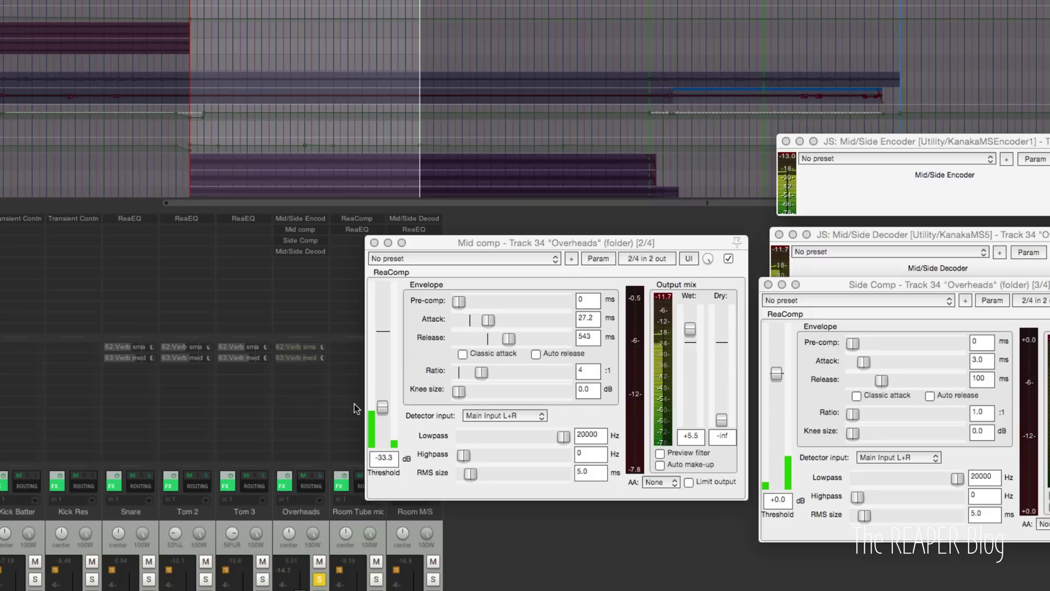
pyautogui.click(636, 331)
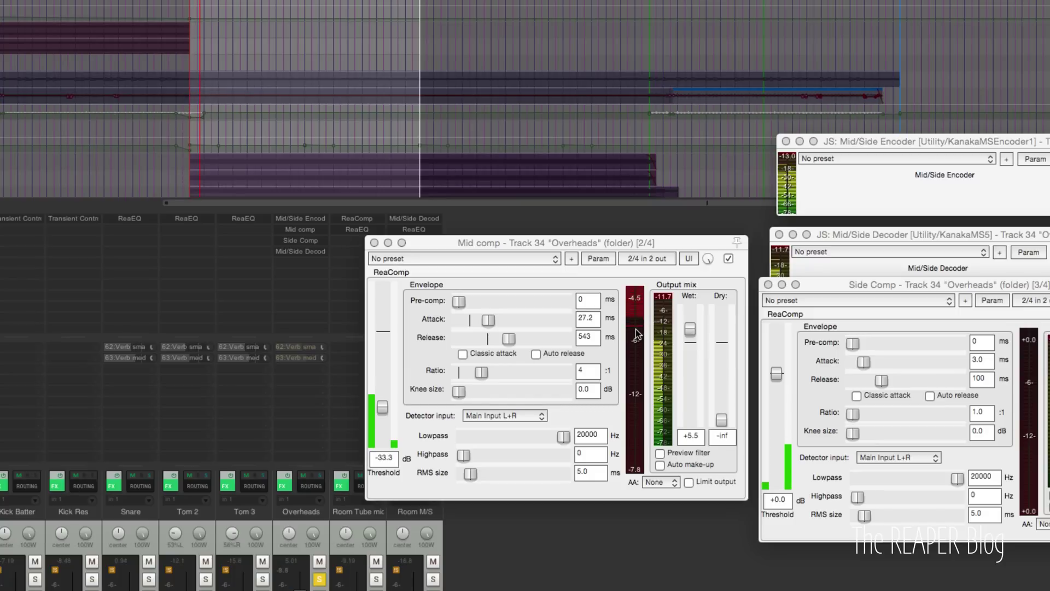
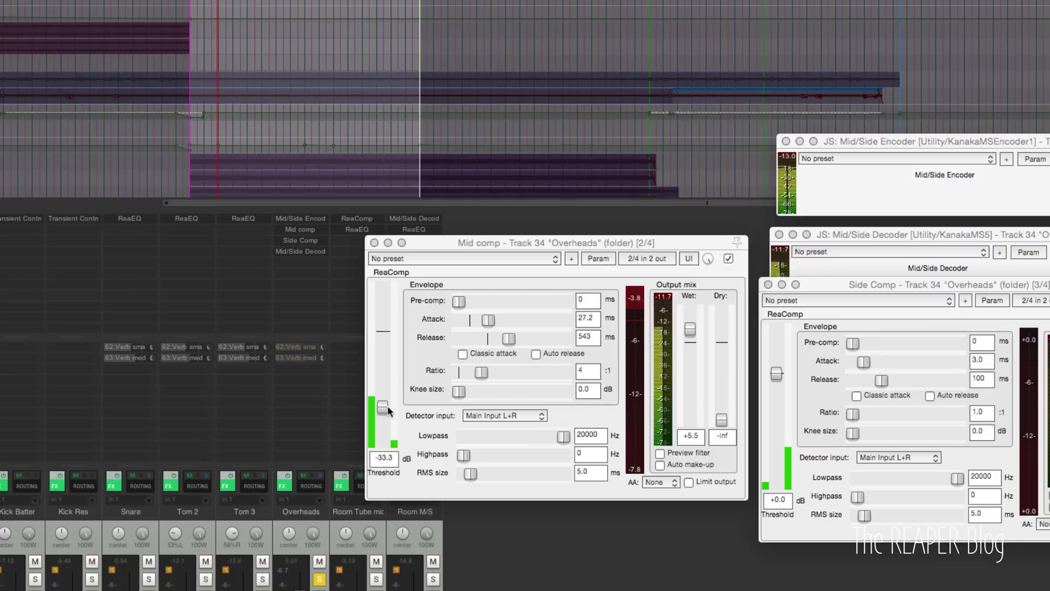
pyautogui.moveTo(383, 407); pyautogui.dragTo(384, 410)
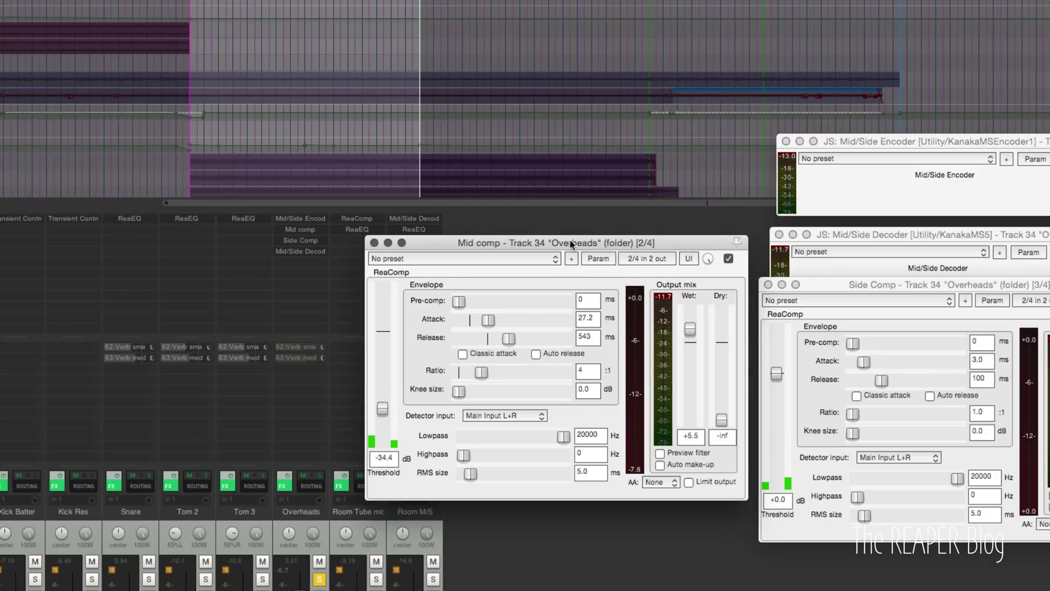
# - Place Side Comp in front of Mid comp, reset its wet output to +0.0 dB, and set ratio 4:1 and threshold about -38.5 dB
pyautogui.moveTo(570, 243); pyautogui.dragTo(549, 264)
pyautogui.moveTo(862, 281); pyautogui.dragTo(510, 220)
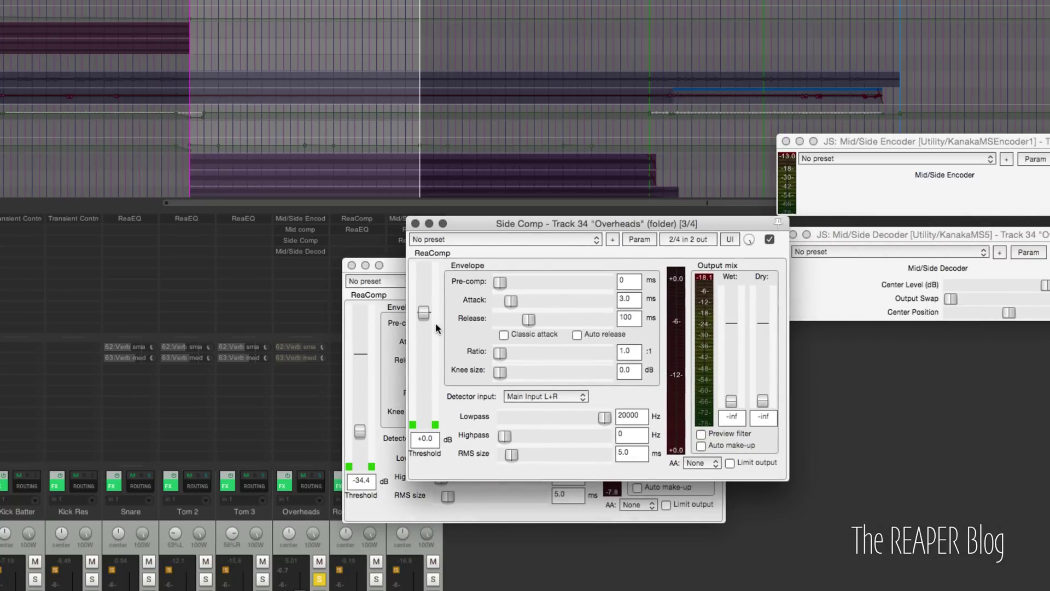
pyautogui.doubleClick(730, 400)
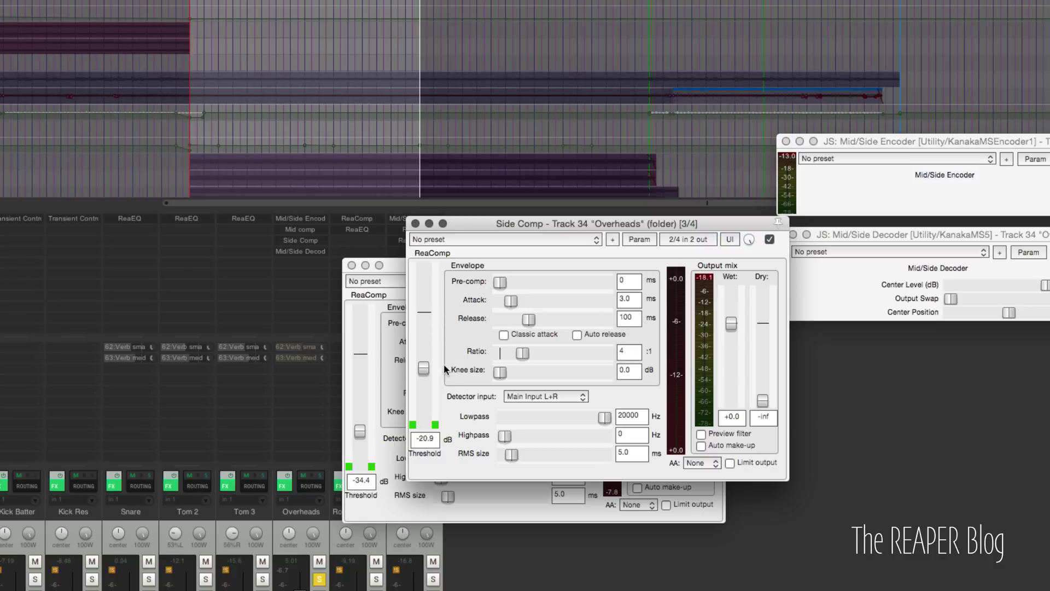
pyautogui.moveTo(424, 368); pyautogui.dragTo(424, 395)
# - Lower Mid comp's wet output to -inf to hear only the side signal, and bring Side Comp back in front
pyautogui.click(391, 270)
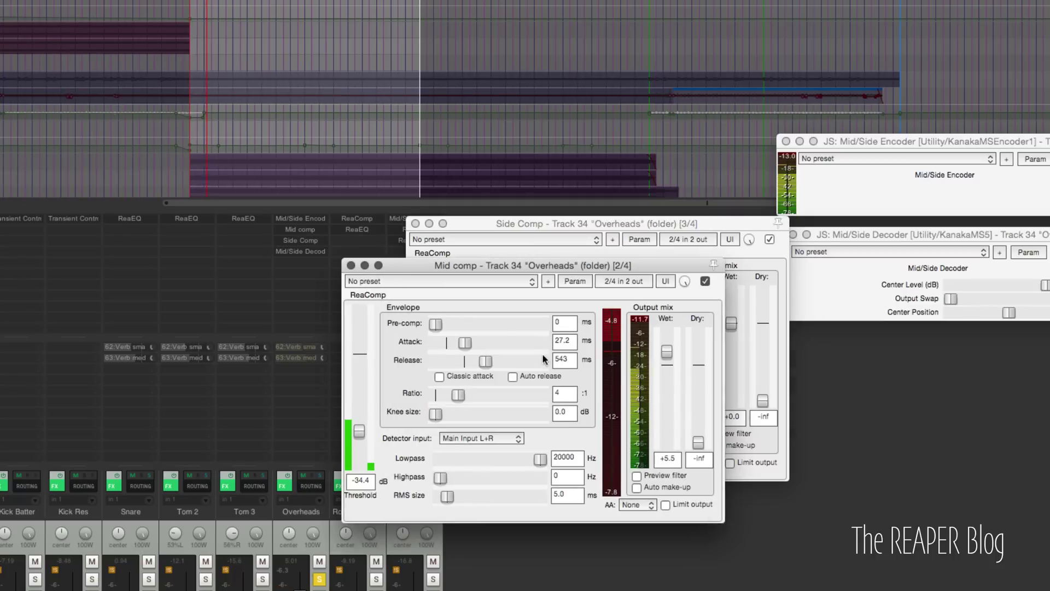
pyautogui.moveTo(666, 353); pyautogui.dragTo(666, 443)
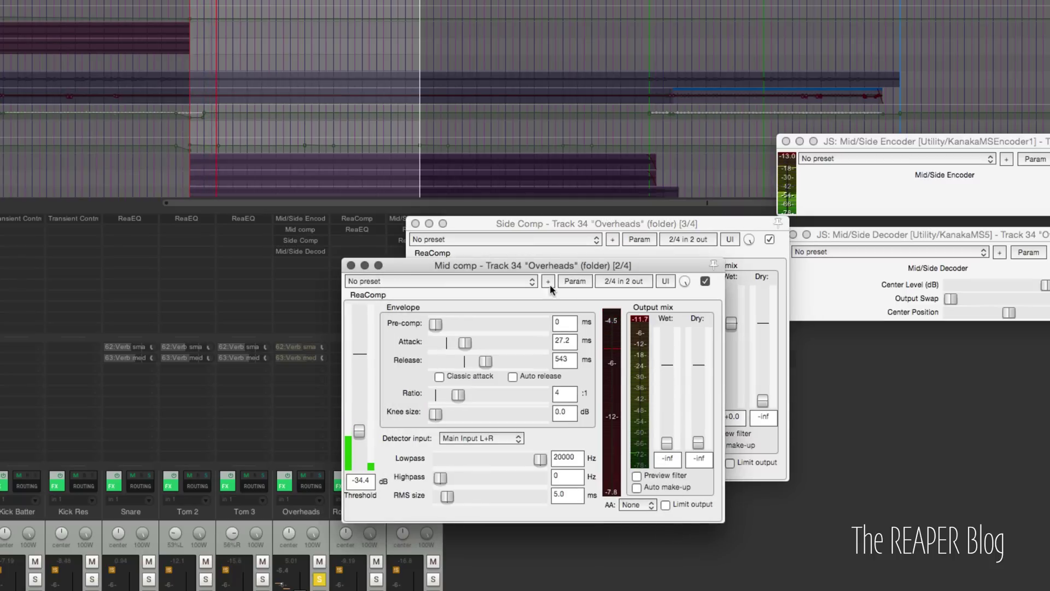
pyautogui.click(620, 227)
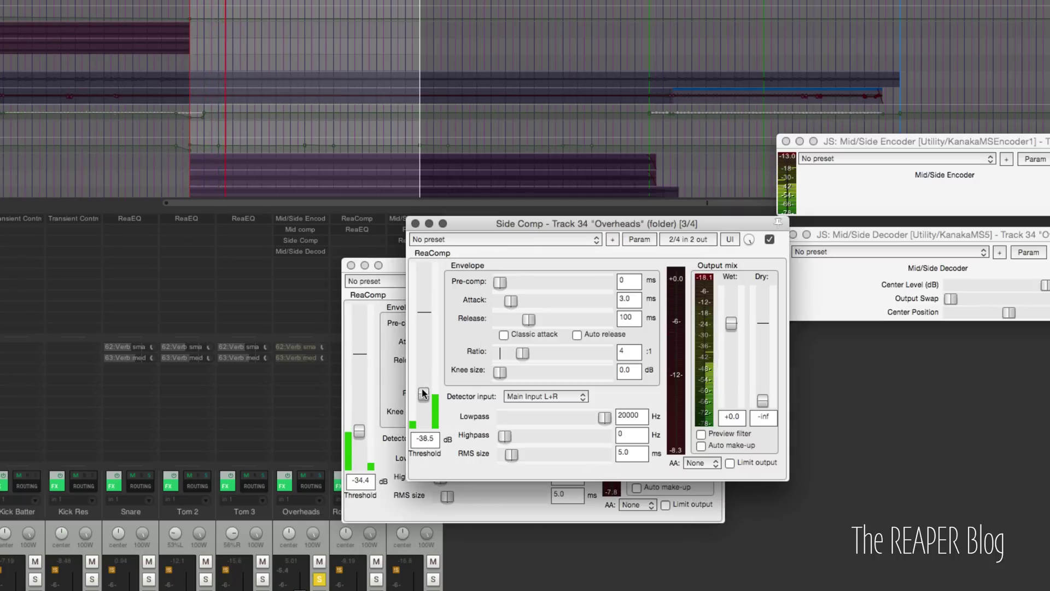
# - Set Side Comp's threshold to -37.4 dB, attack to 0.8 ms, release to 290 ms and wet output to +6.9 dB
pyautogui.moveTo(423, 398); pyautogui.dragTo(424, 396)
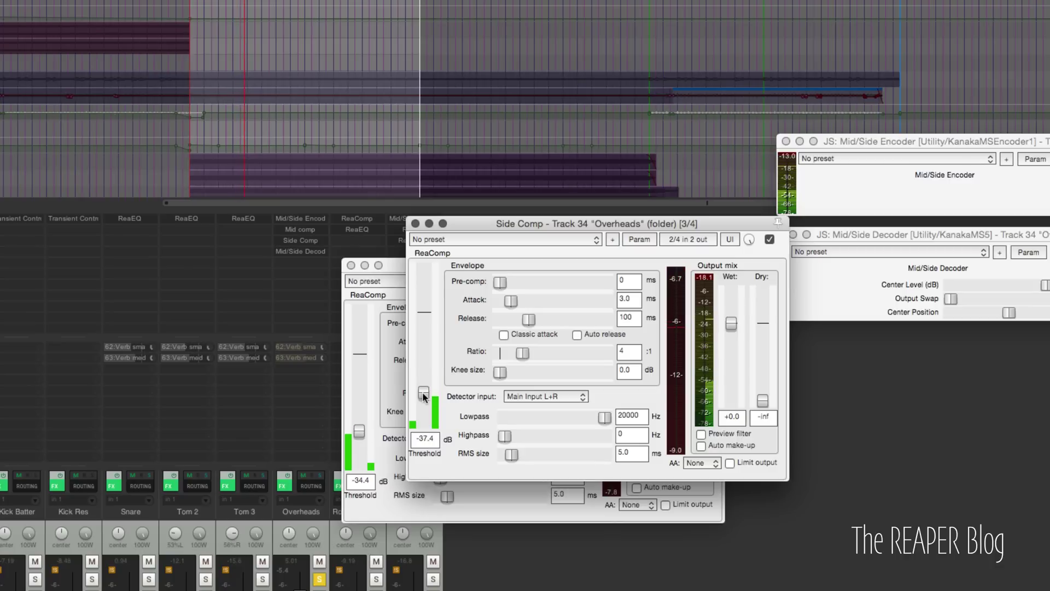
pyautogui.moveTo(510, 300); pyautogui.dragTo(539, 321)
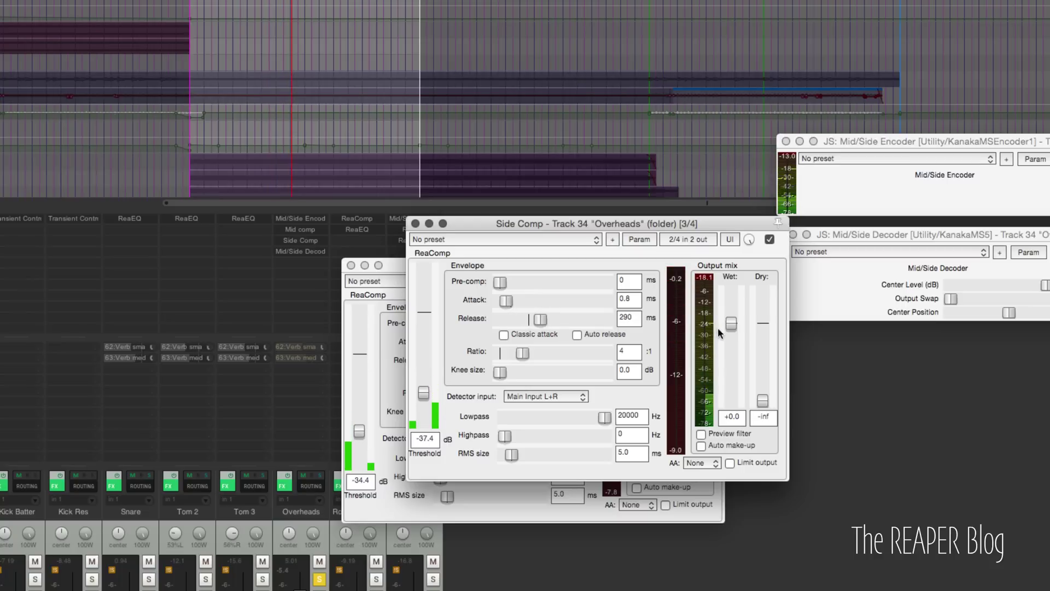
pyautogui.moveTo(734, 326); pyautogui.dragTo(734, 310)
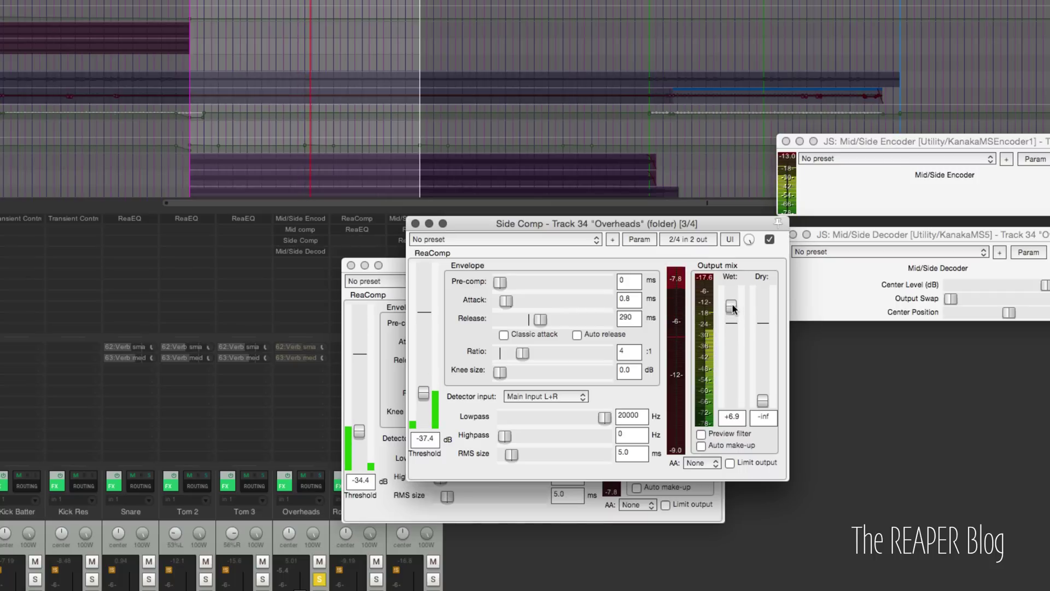
# - Uncover Mid comp, raise its wet output to +2.8 dB, and compare the Overheads effects chain bypassed and active
pyautogui.moveTo(607, 219); pyautogui.dragTo(786, 243)
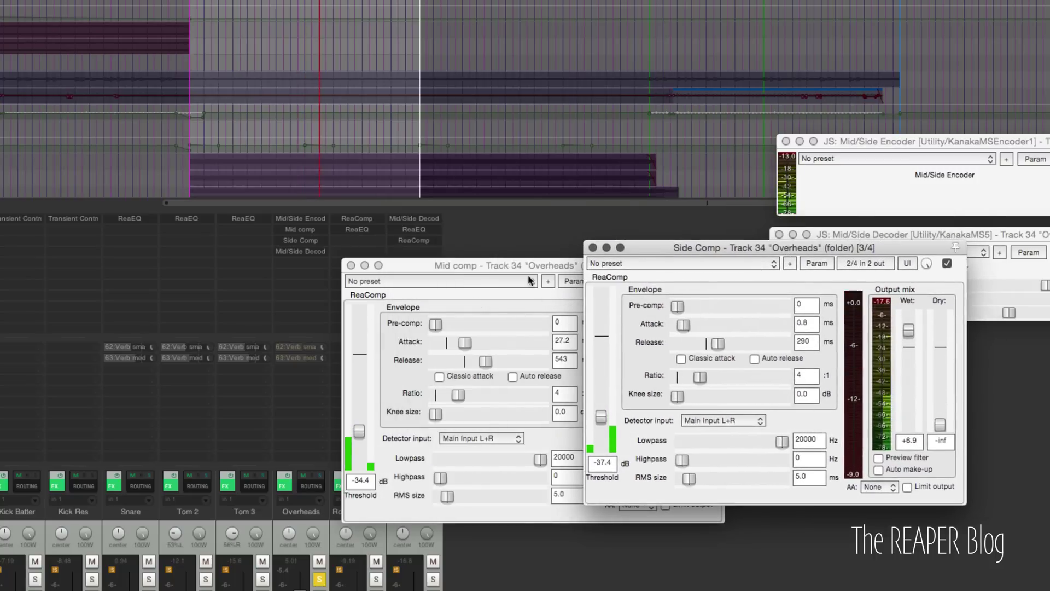
pyautogui.moveTo(526, 268); pyautogui.dragTo(526, 229)
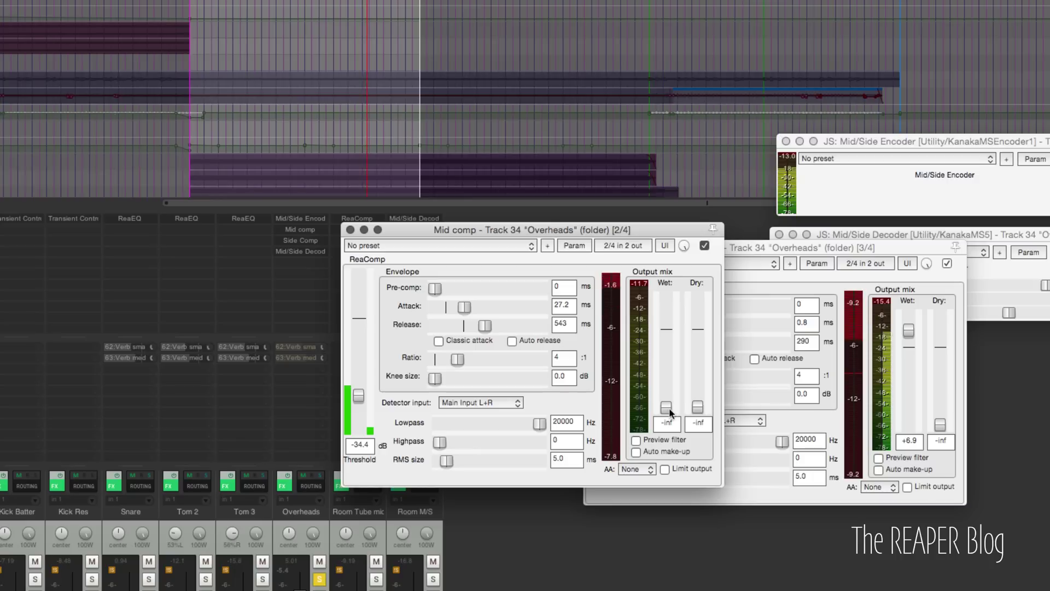
pyautogui.moveTo(668, 408); pyautogui.dragTo(668, 325)
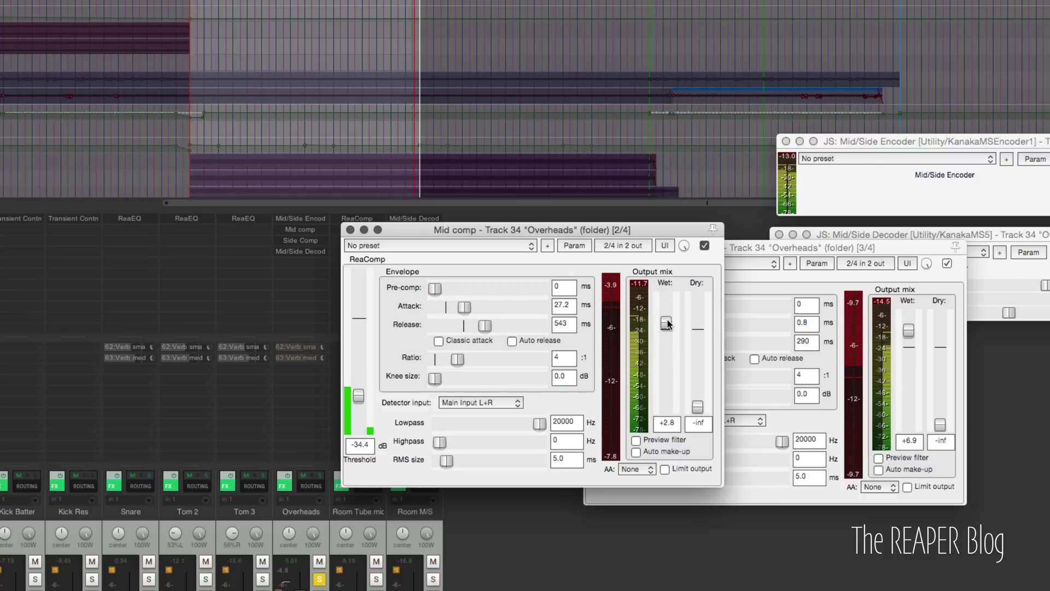
pyautogui.click(285, 481)
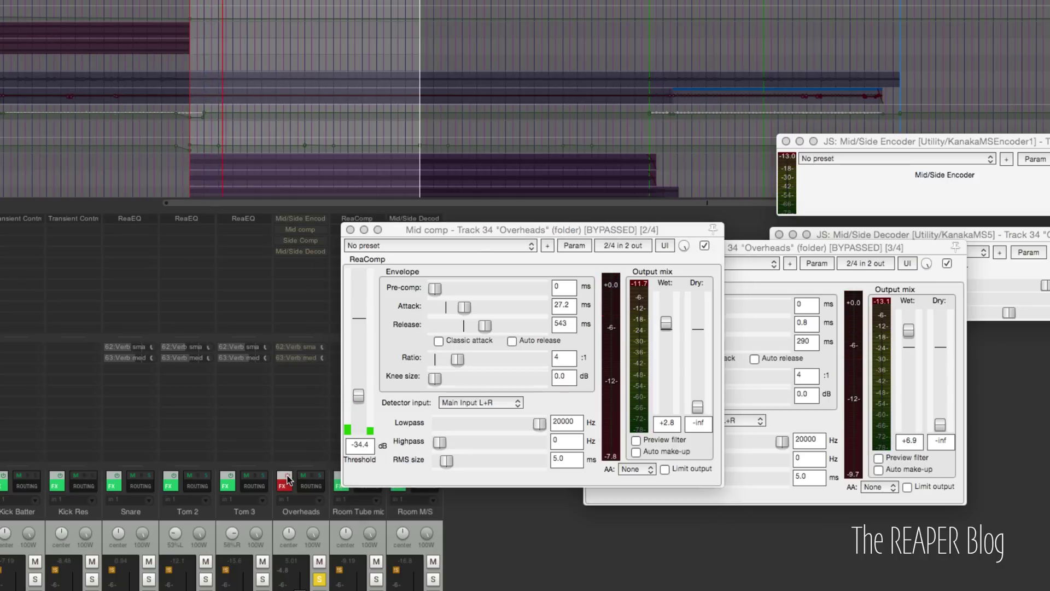
pyautogui.click(285, 482)
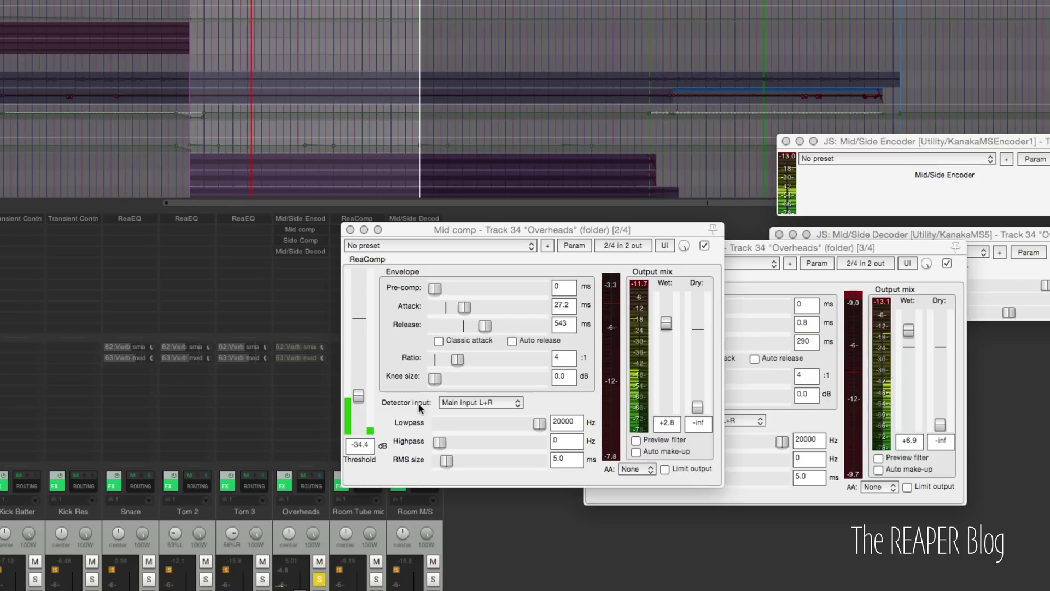
# - Compress the mid signal harder with Mid comp's ratio at 14.8:1, threshold at -43.8 dB and wet output at +10.5 dB
pyautogui.moveTo(360, 398); pyautogui.dragTo(360, 408)
pyautogui.moveTo(458, 359); pyautogui.dragTo(481, 360)
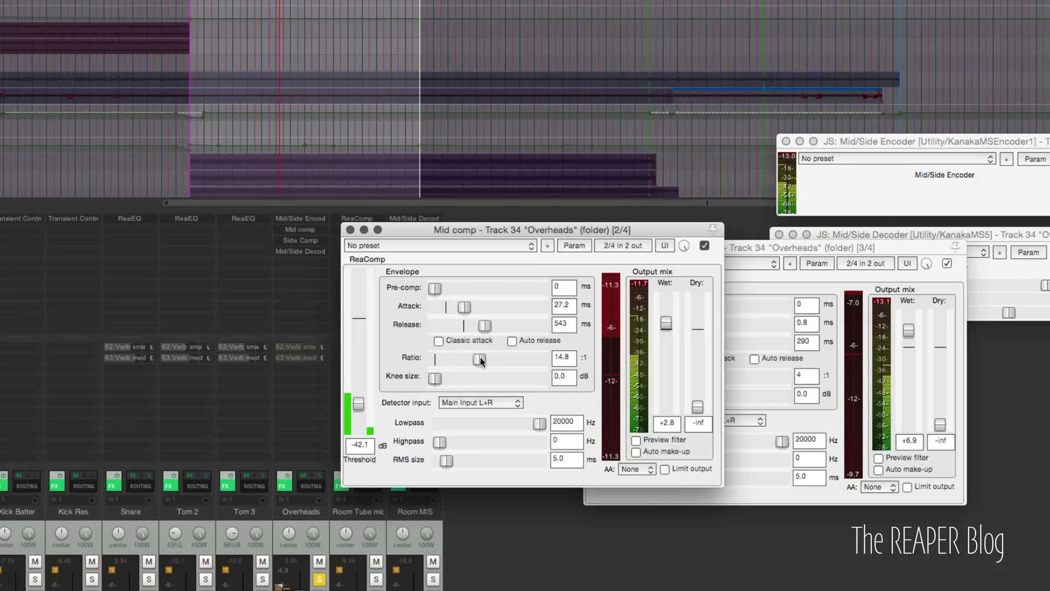
pyautogui.moveTo(359, 404); pyautogui.dragTo(359, 408)
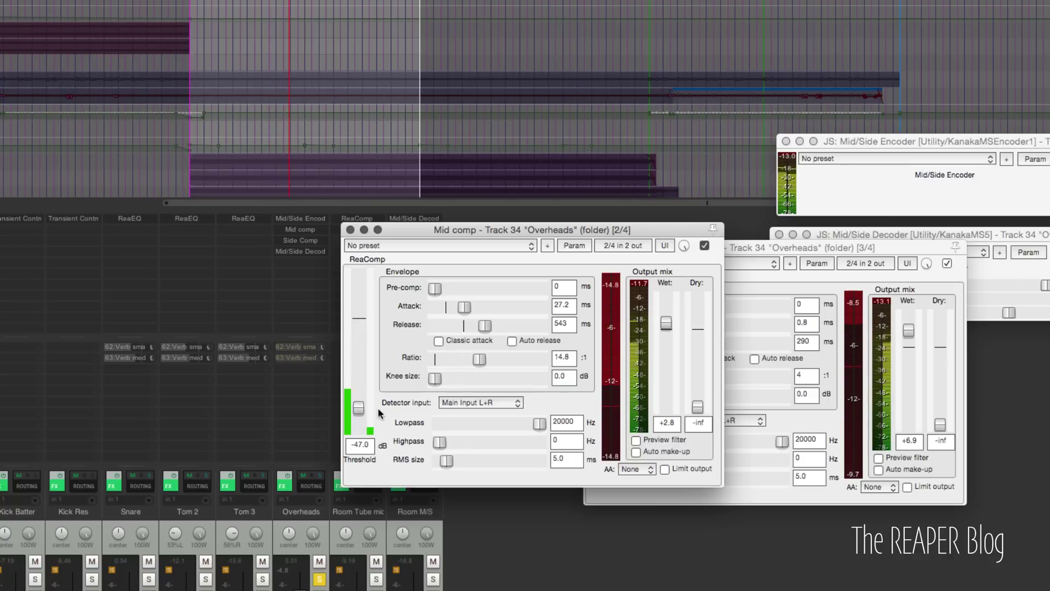
pyautogui.moveTo(664, 323); pyautogui.dragTo(666, 303)
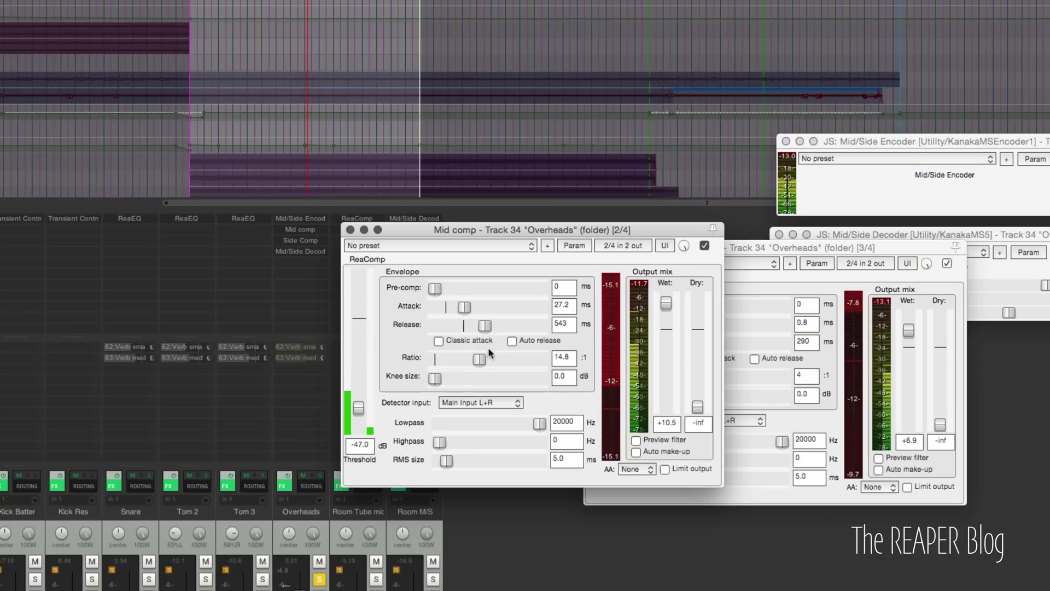
pyautogui.moveTo(359, 407); pyautogui.dragTo(359, 404)
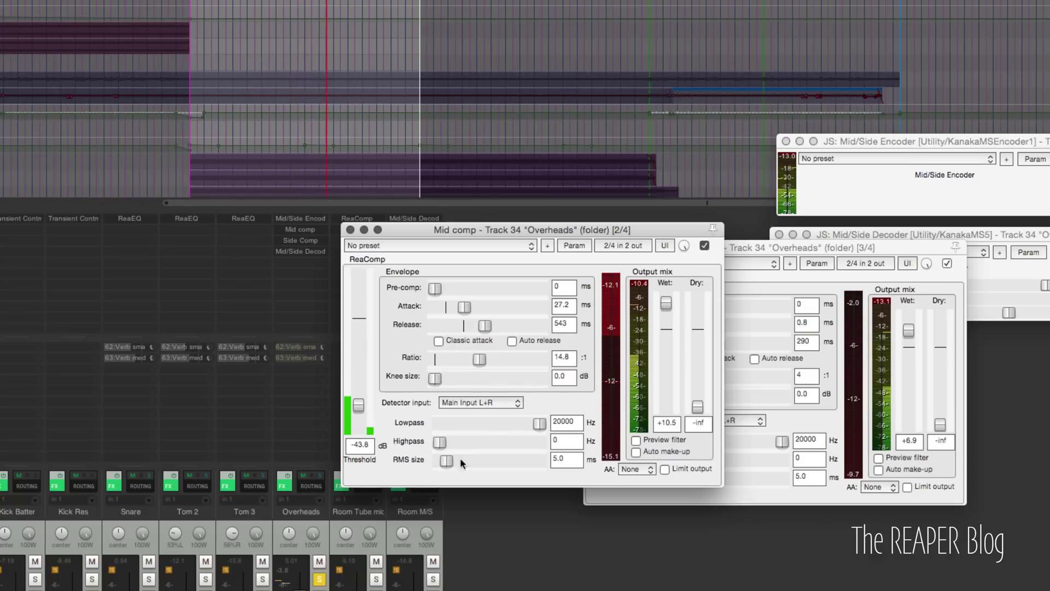
# - Bypass and re-enable the Overheads effects chain to compare the heavier mid compression, and stop playback
pyautogui.click(286, 480)
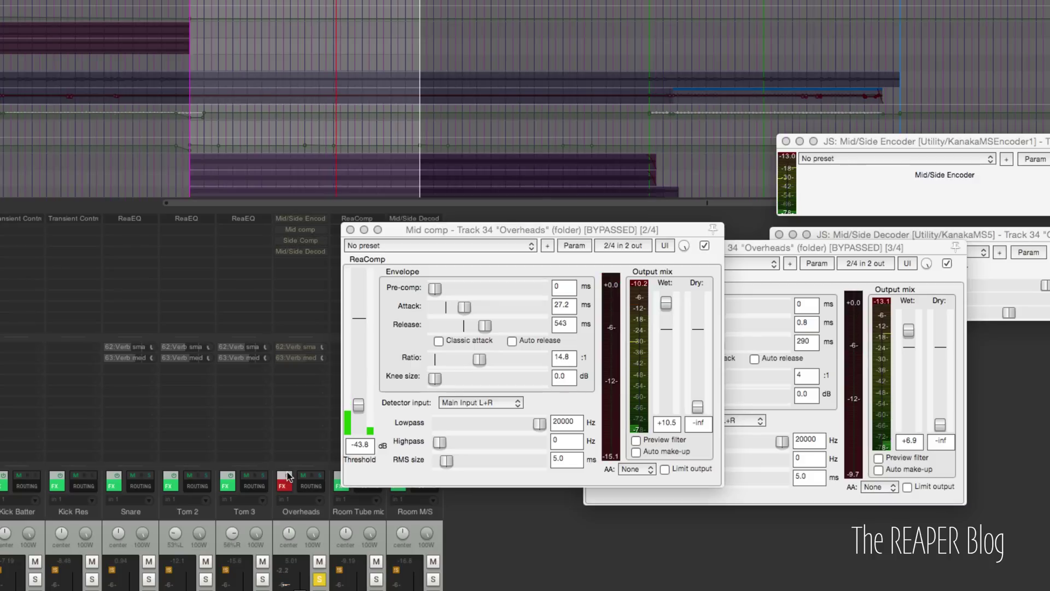
pyautogui.click(287, 477)
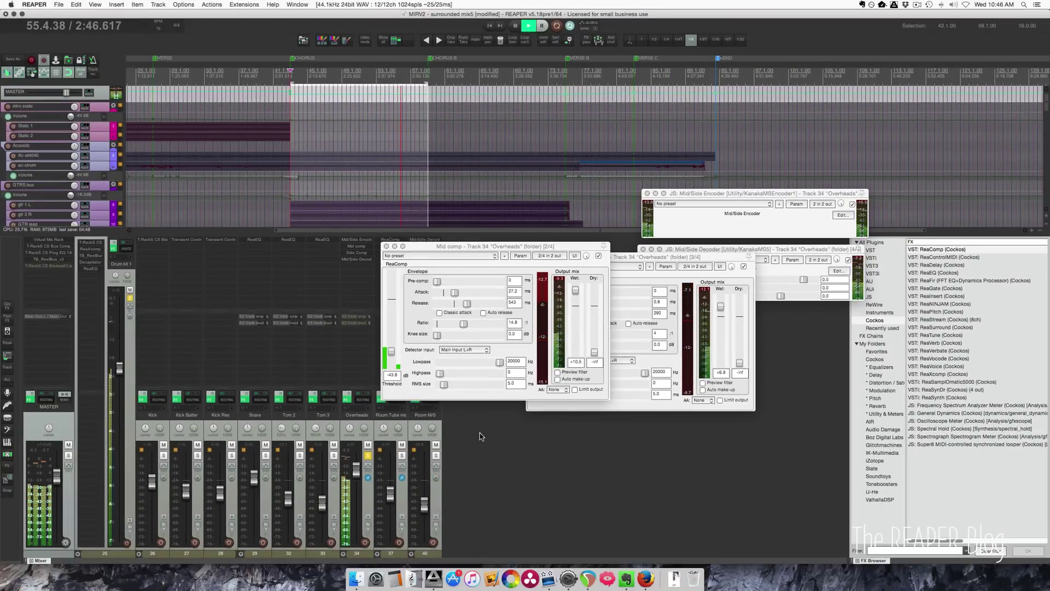
pyautogui.press('space')
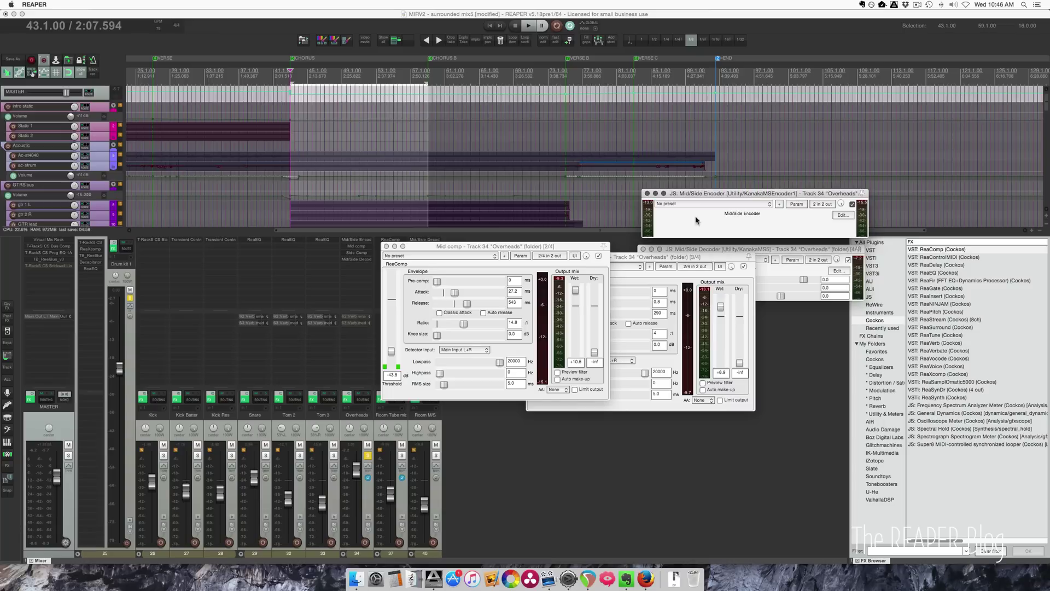
# - Review the plug-in pin connections of Mid comp and Side Comp, and bring the Mid/Side Decoder window to the front below the encoder
pyautogui.moveTo(543, 247); pyautogui.dragTo(563, 219)
pyautogui.click(570, 228)
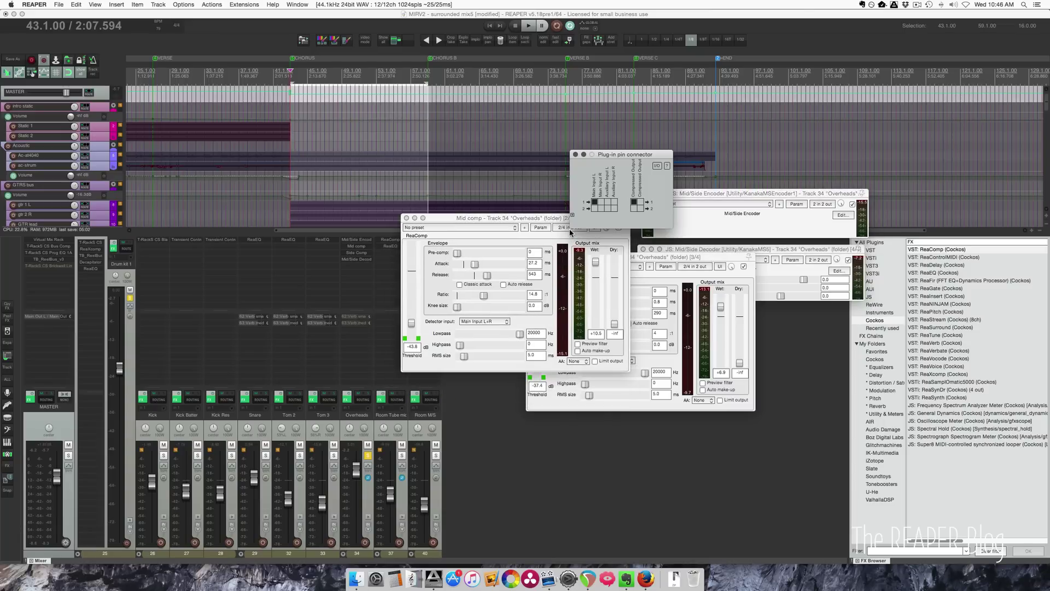
pyautogui.click(702, 267)
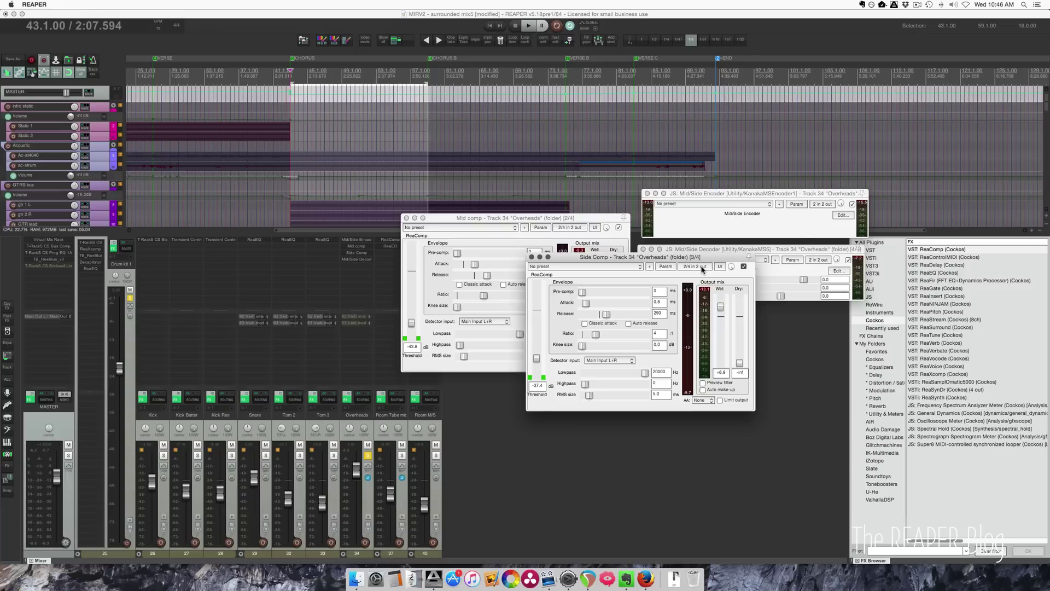
pyautogui.click(702, 267)
pyautogui.click(720, 281)
pyautogui.moveTo(766, 253); pyautogui.dragTo(773, 260)
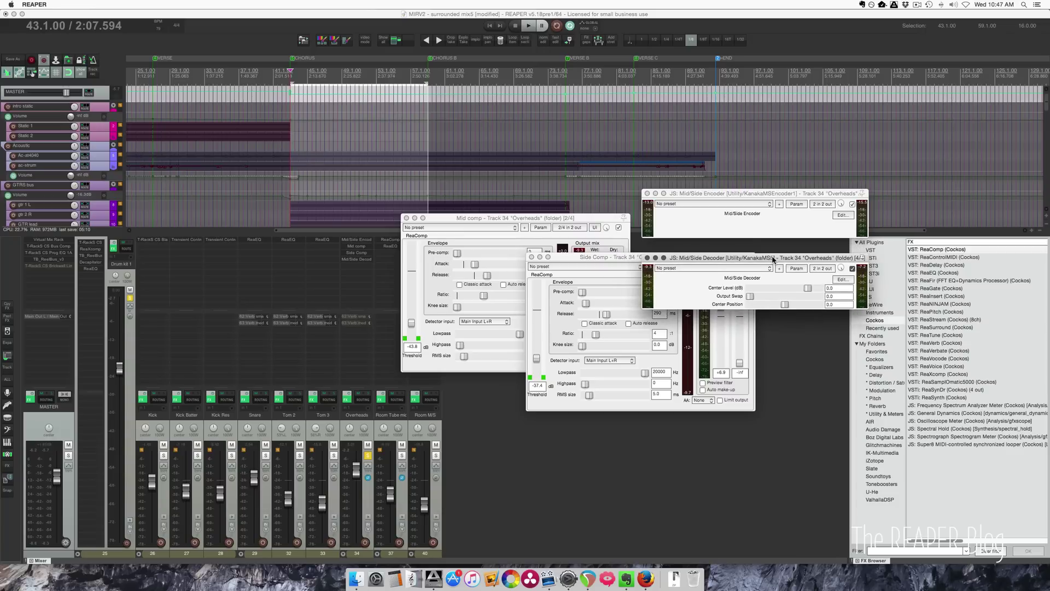